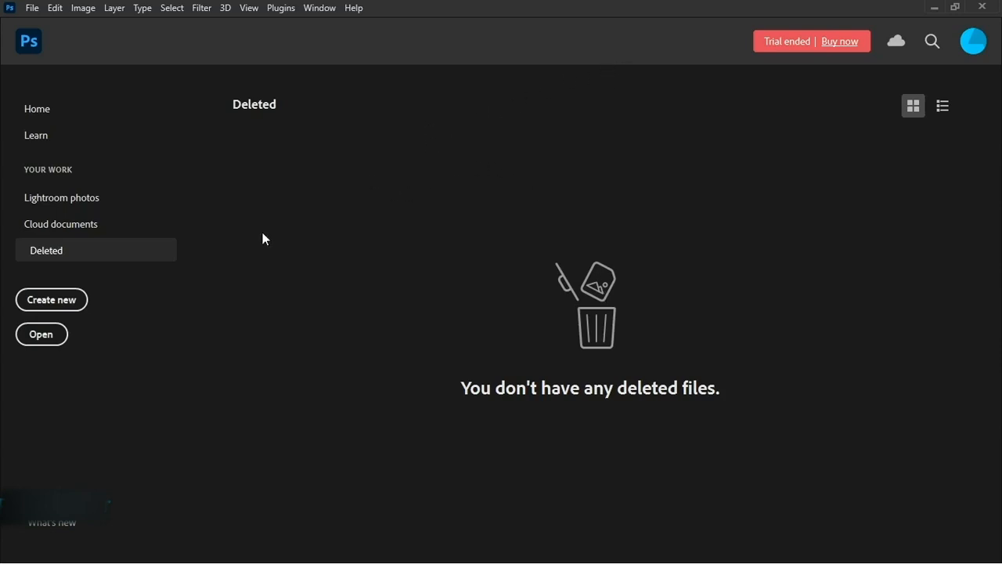
# Open the 03 - June 2018 (myphotopack.com) image from the Documents folder and unlock its Background layer
pyautogui.click(43, 335)
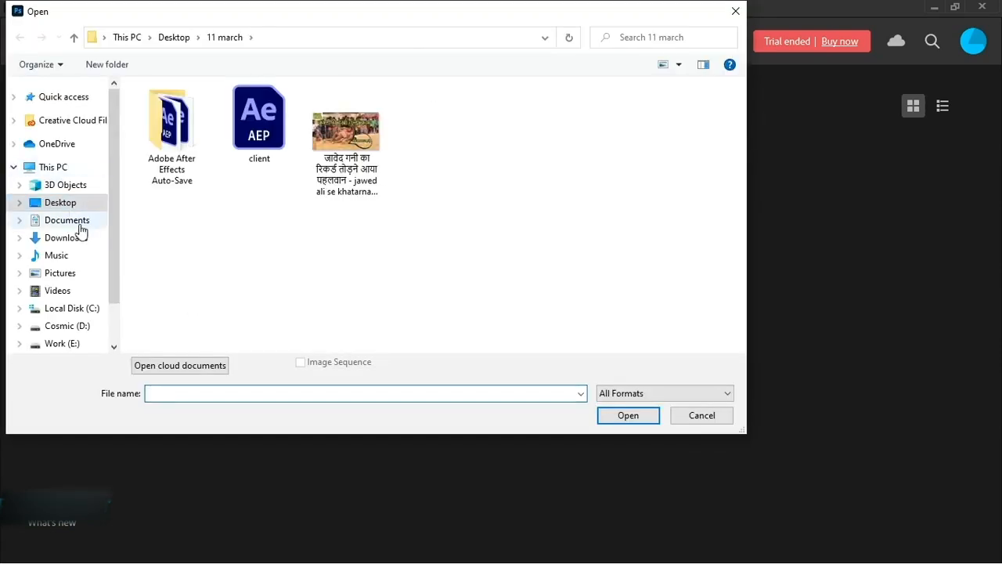
pyautogui.click(80, 224)
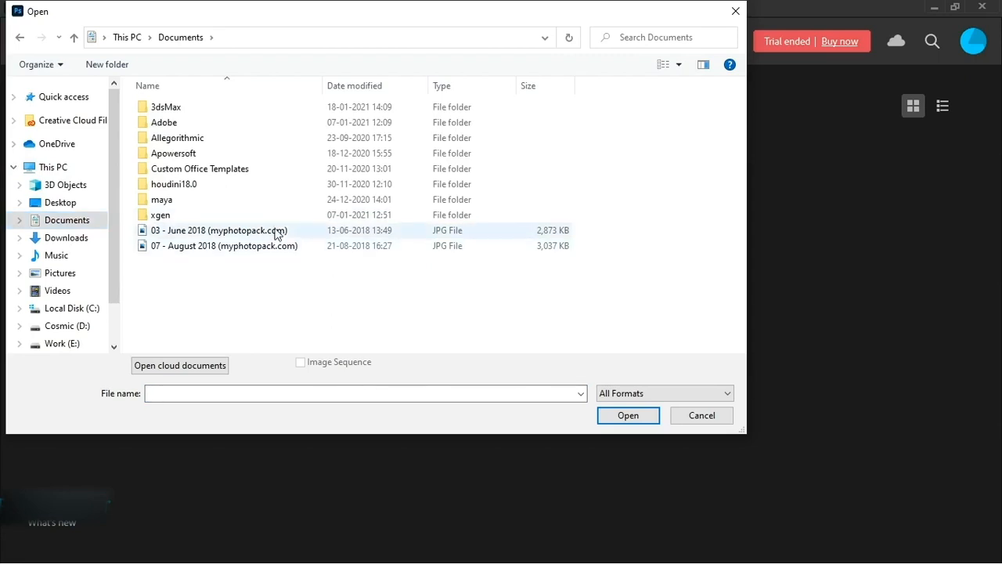
pyautogui.click(276, 232)
pyautogui.click(629, 416)
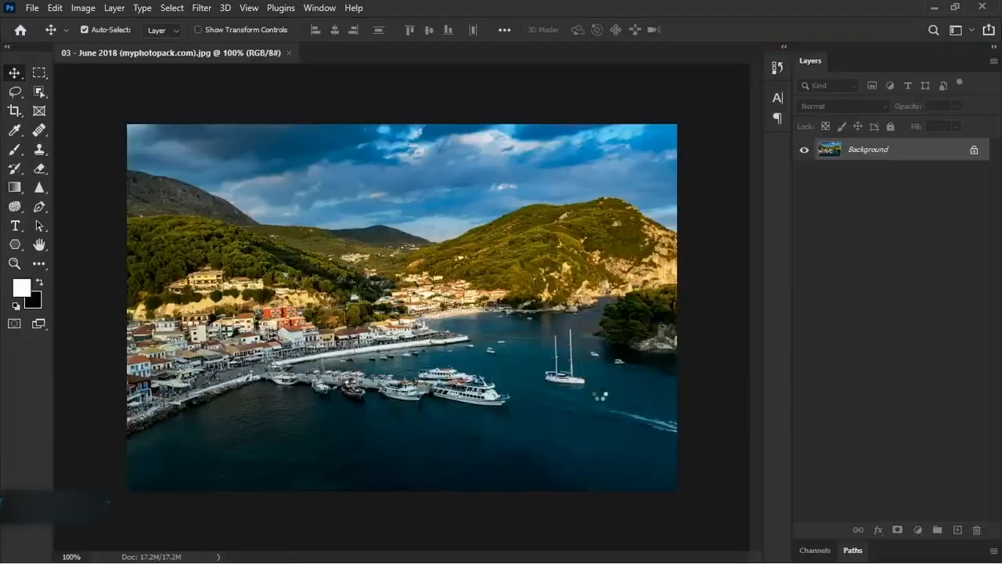
pyautogui.scroll(3, 512, 276)
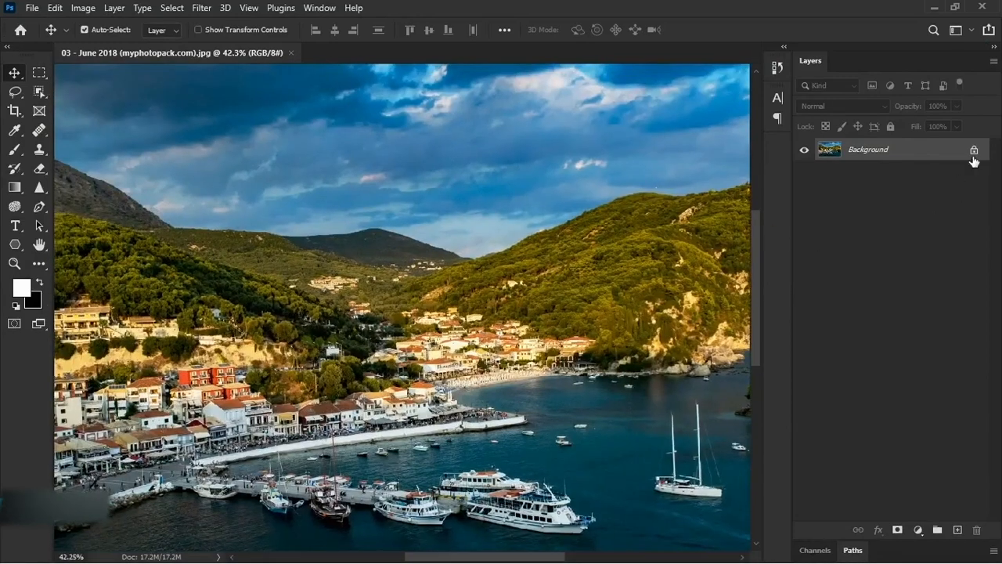
pyautogui.click(974, 152)
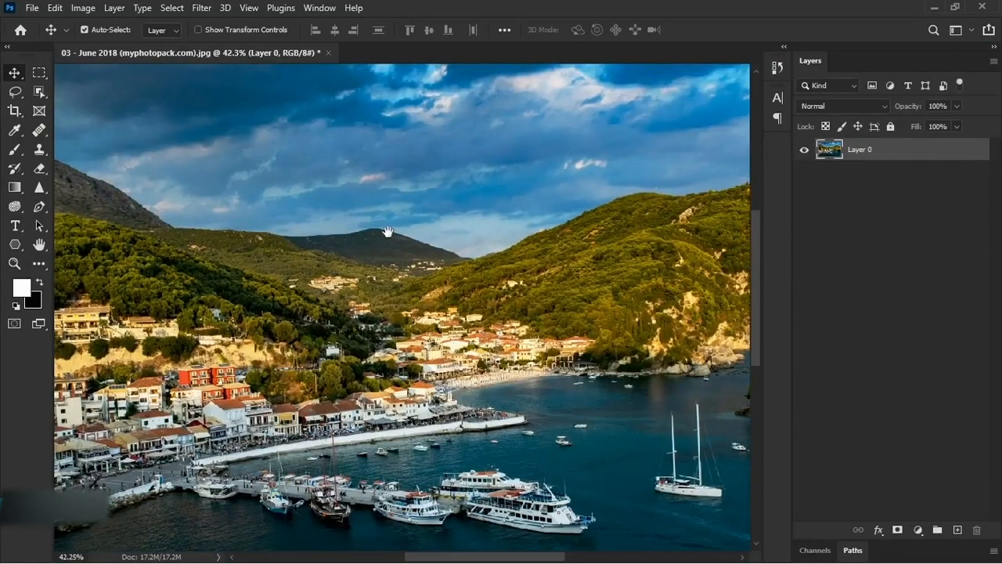
pyautogui.scroll(-3, 459, 235)
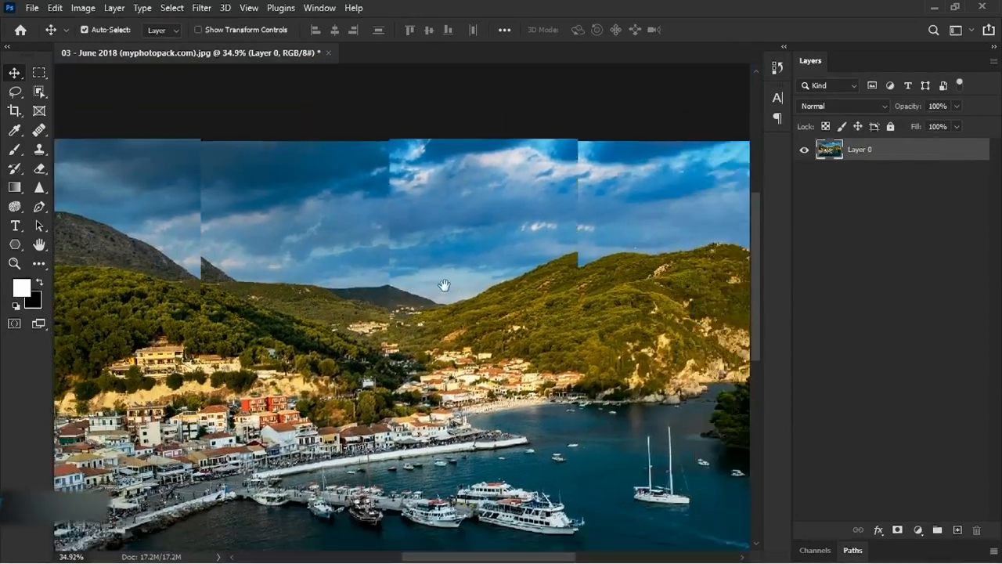
pyautogui.moveTo(444, 285); pyautogui.dragTo(349, 267)
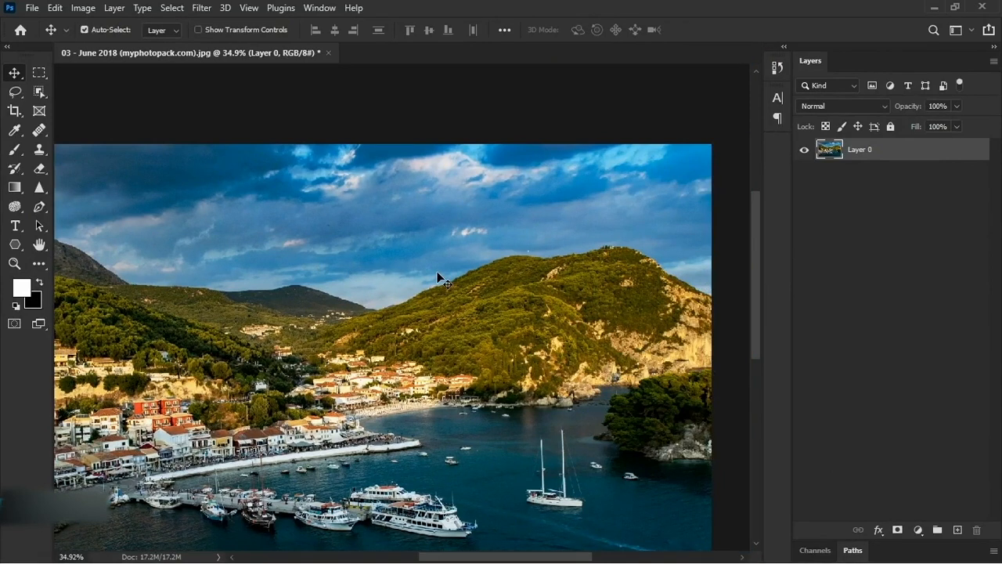
pyautogui.scroll(-3, 441, 282)
pyautogui.scroll(2, 380, 244)
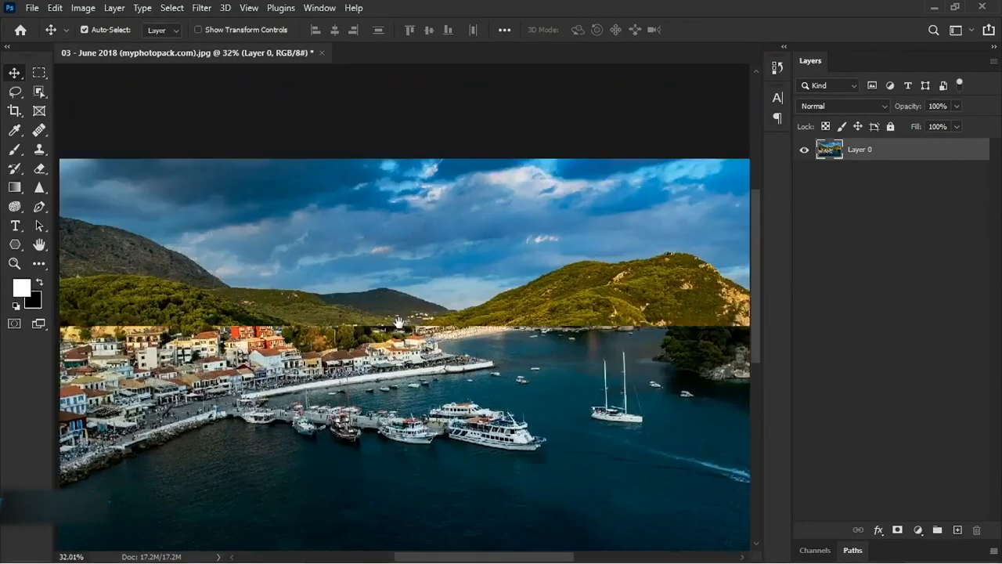
pyautogui.moveTo(377, 247); pyautogui.dragTo(346, 308)
pyautogui.scroll(-1, 436, 294)
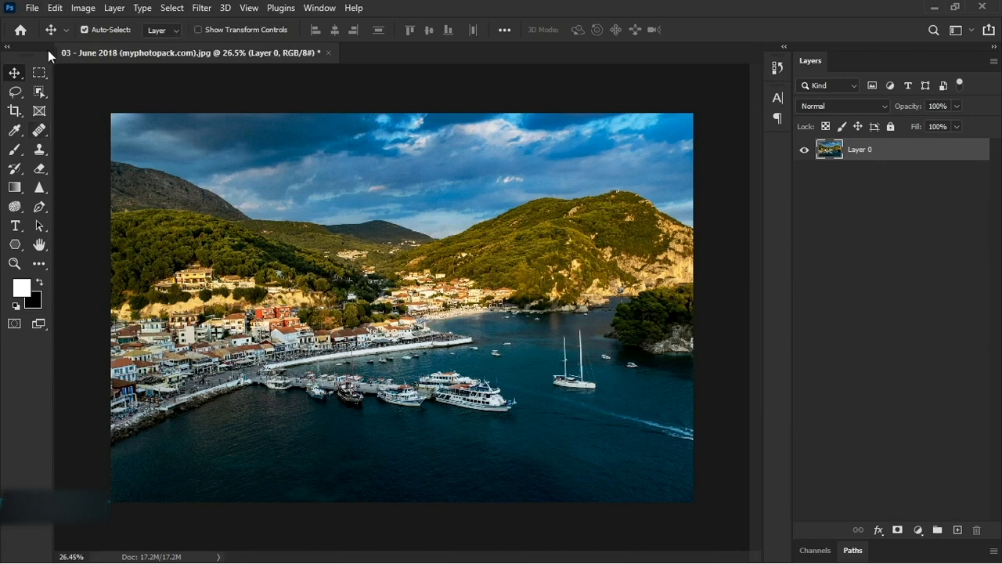
pyautogui.click(55, 8)
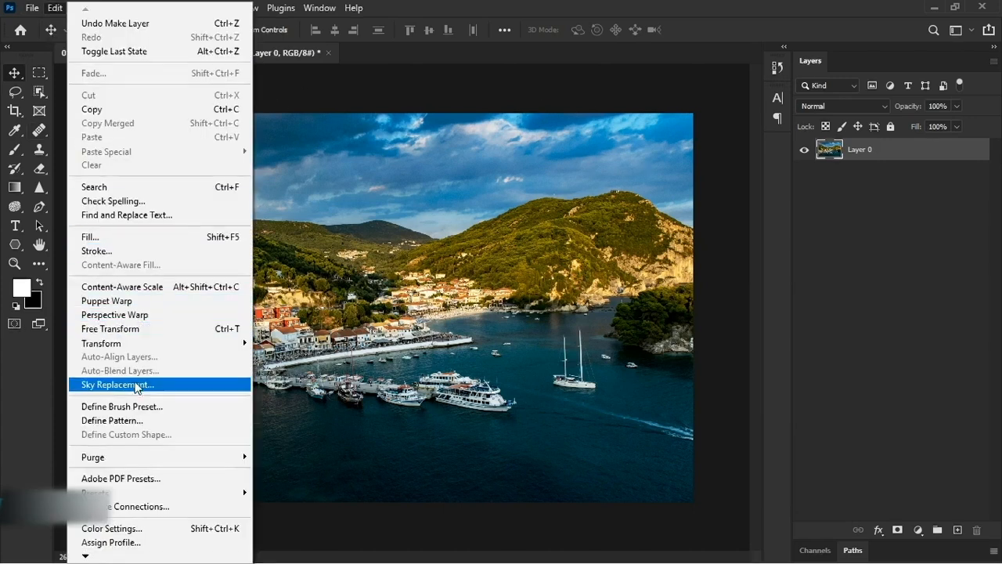
pyautogui.click(858, 193)
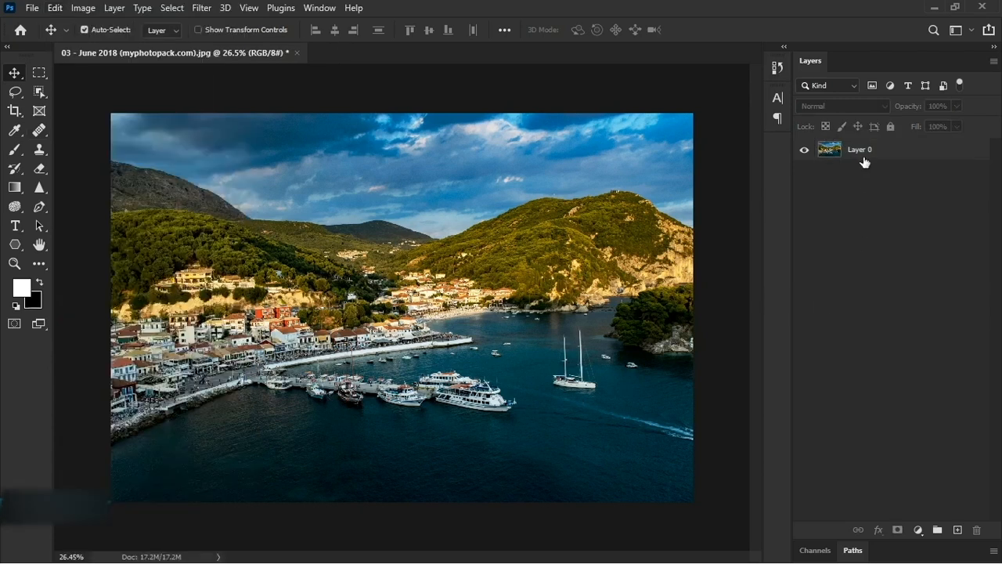
# Duplicate Layer 0, hide the original and select the copy for editing
pyautogui.click(866, 159)
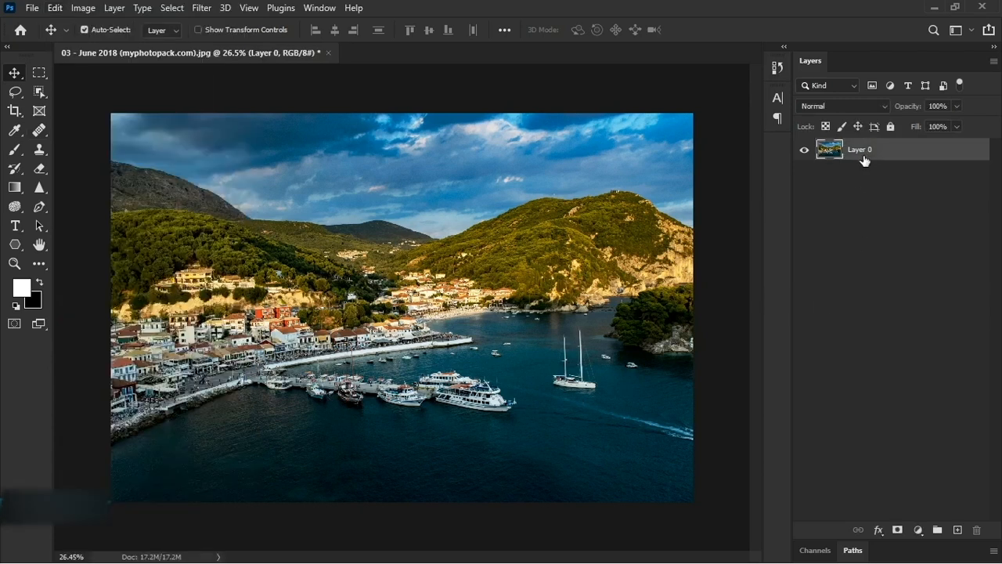
pyautogui.hotkey('ctrl', 'j')
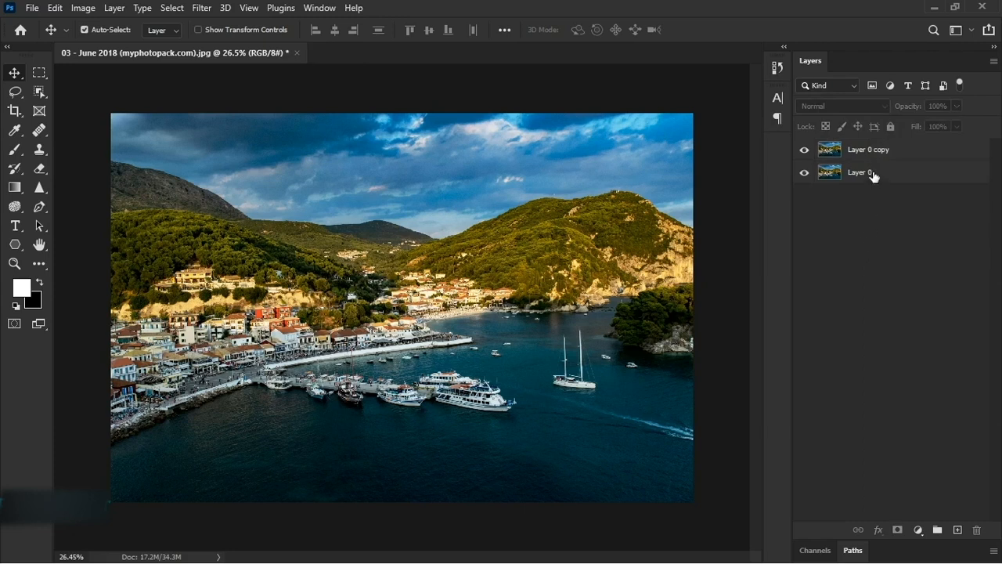
pyautogui.click(871, 175)
pyautogui.click(805, 173)
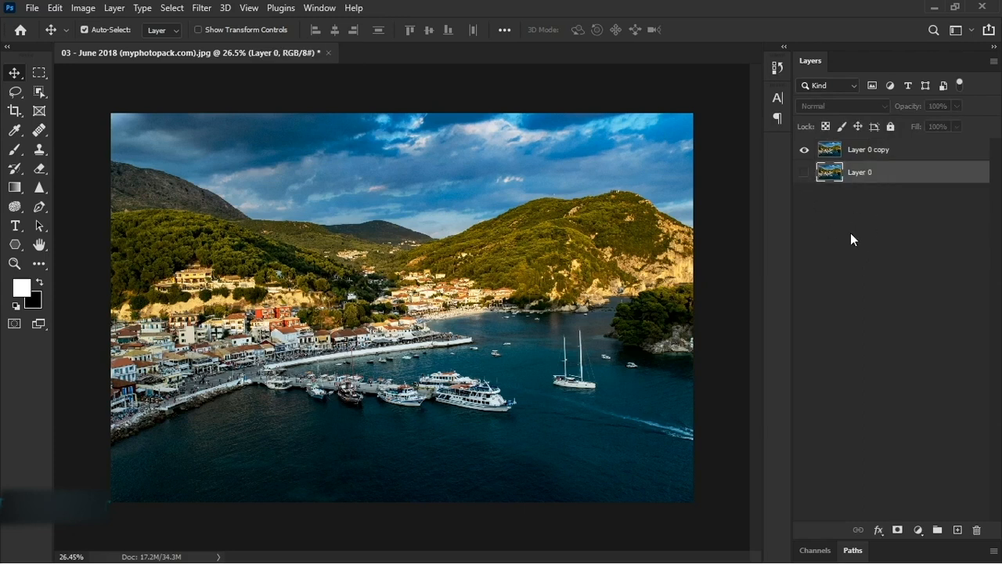
pyautogui.click(849, 229)
pyautogui.click(882, 157)
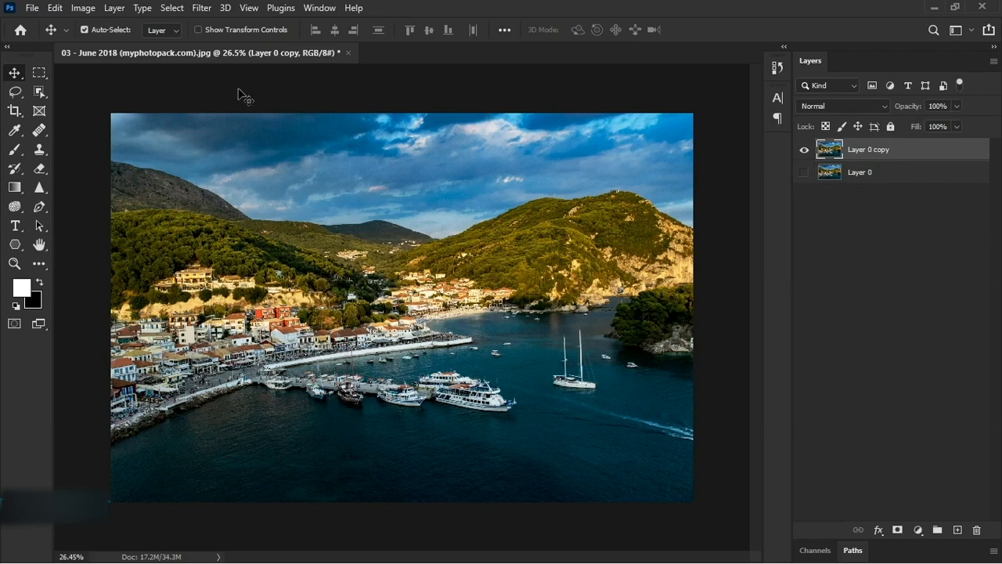
# Start Sky Replacement on the layer copy and preview the first two Blue Skies presets
pyautogui.click(54, 8)
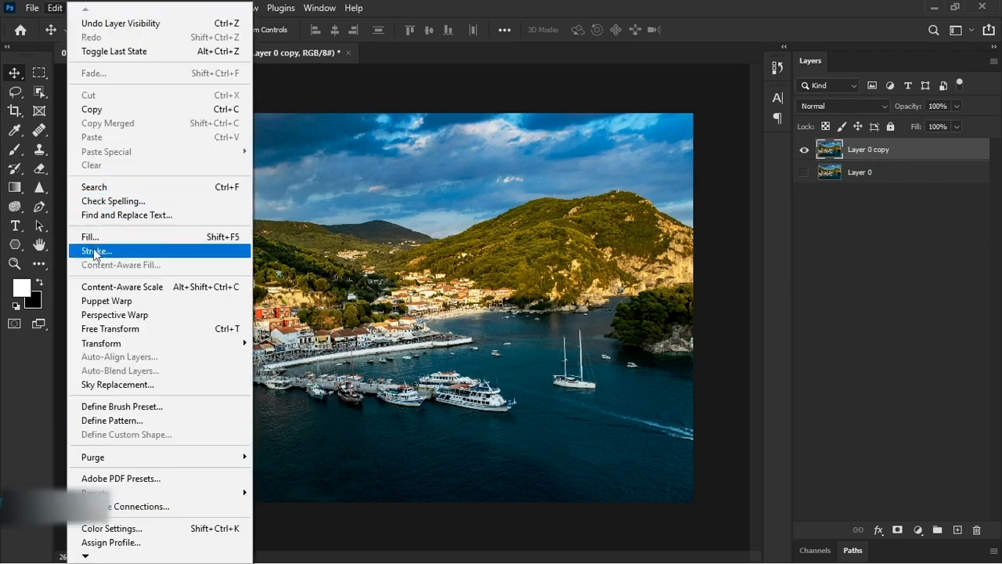
pyautogui.click(129, 383)
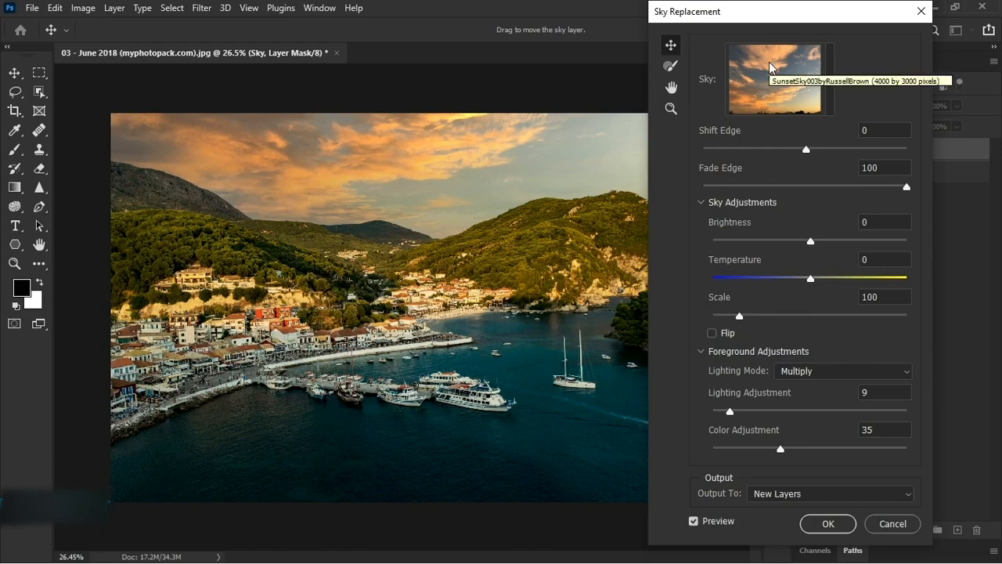
pyautogui.click(830, 80)
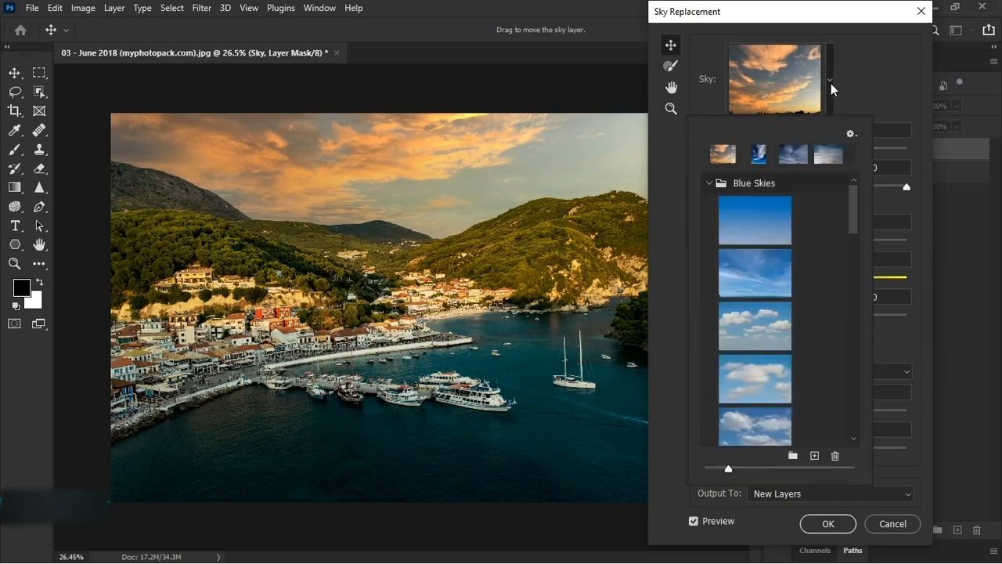
pyautogui.click(744, 205)
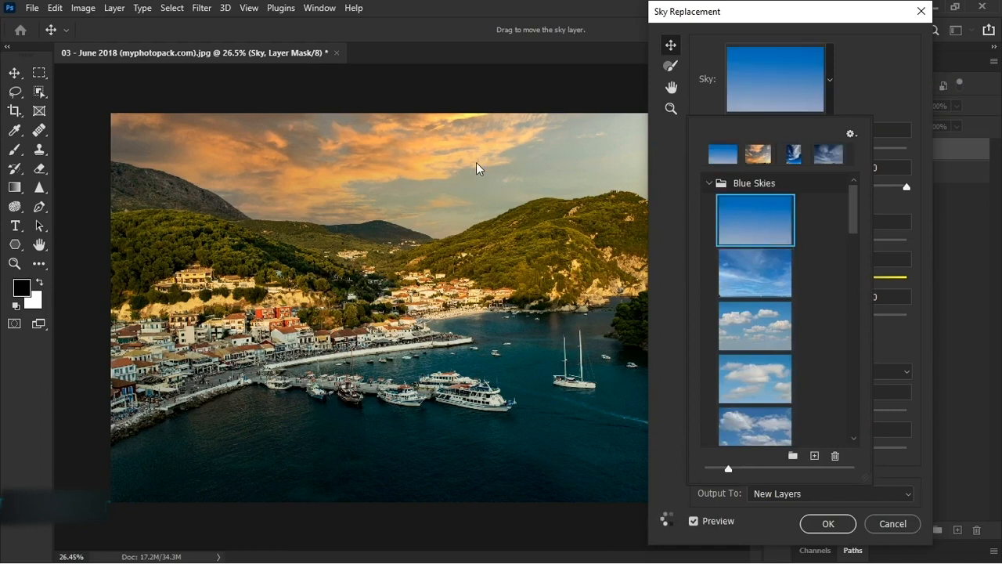
pyautogui.click(748, 274)
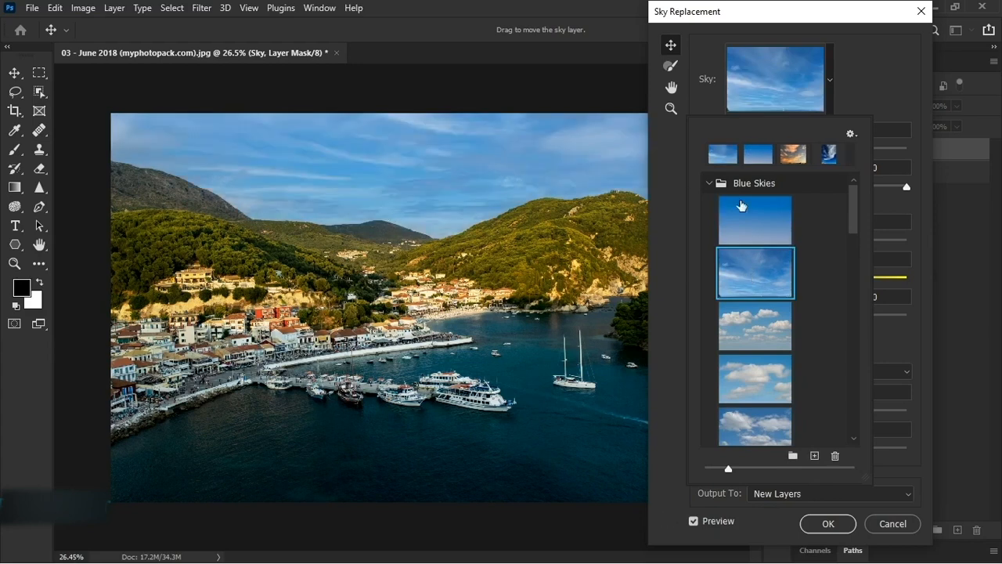
# Try the third sky preset of the Spectacular group, the pink and orange streaked clouds
pyautogui.moveTo(854, 216); pyautogui.dragTo(856, 233)
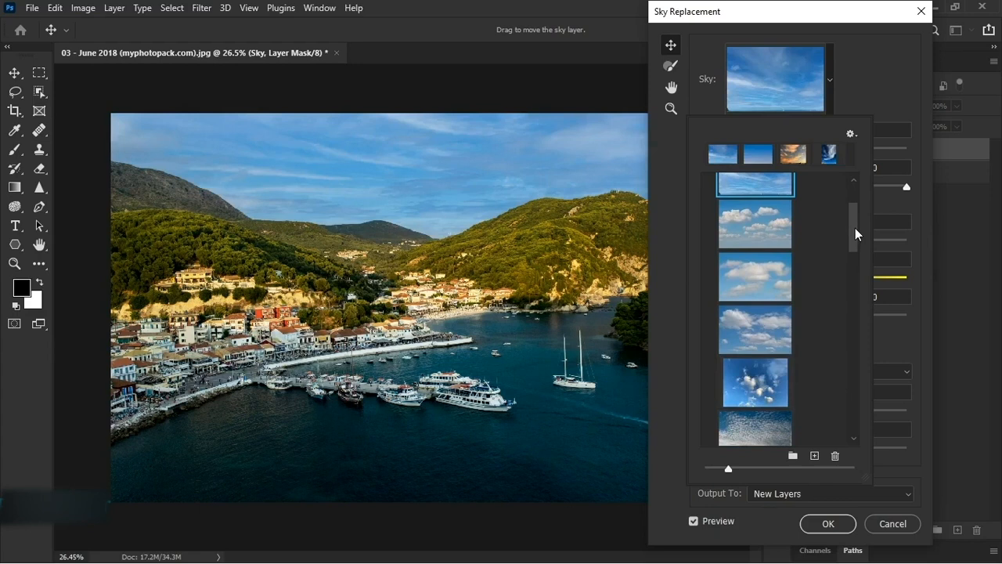
pyautogui.moveTo(854, 233); pyautogui.dragTo(854, 298)
pyautogui.scroll(-1, 764, 253)
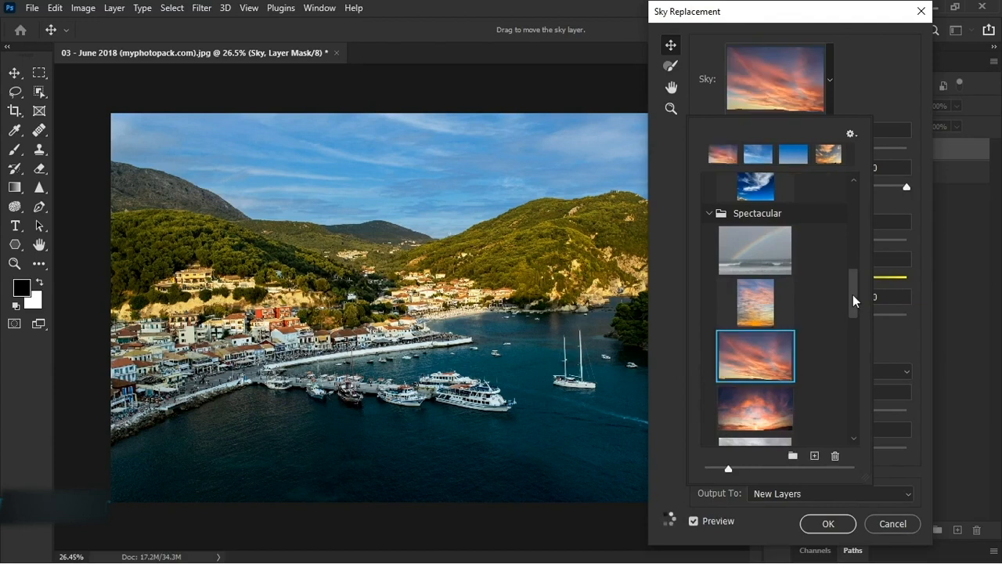
pyautogui.scroll(-2, 854, 298)
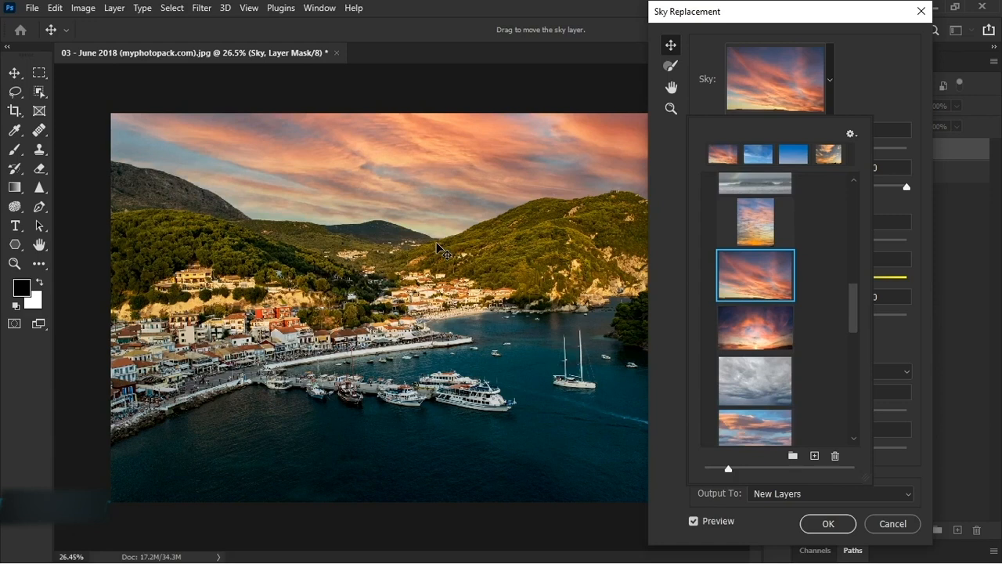
# Try the first sky preset of the Sunsets group and browse the remaining sunset presets
pyautogui.scroll(-5, 712, 331)
pyautogui.click(758, 320)
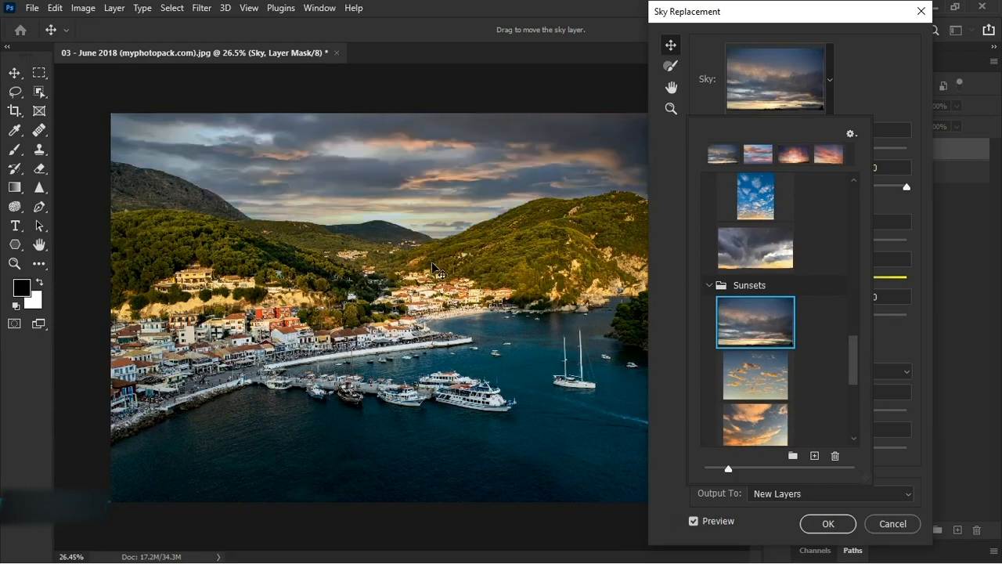
pyautogui.moveTo(854, 365); pyautogui.dragTo(798, 396)
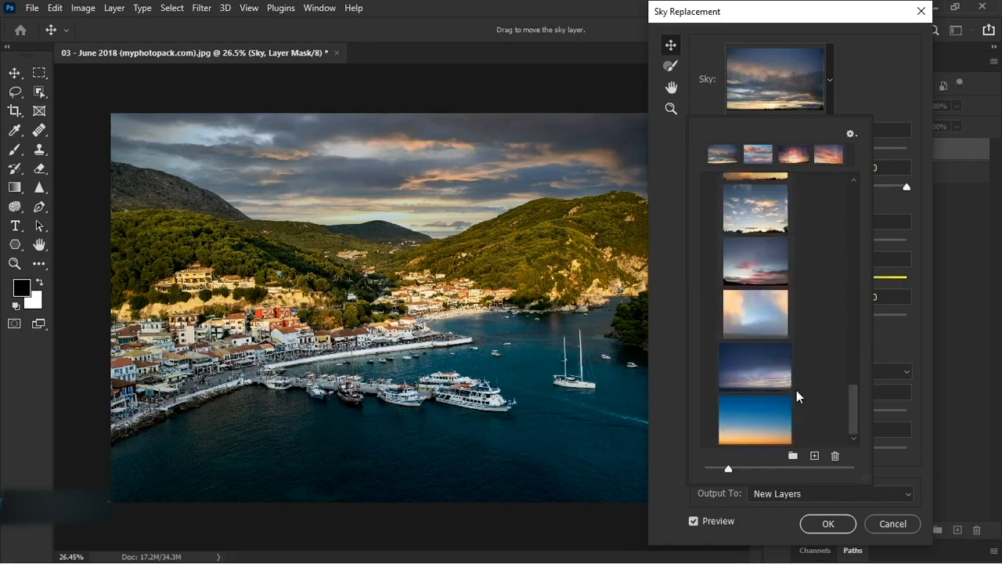
pyautogui.click(852, 134)
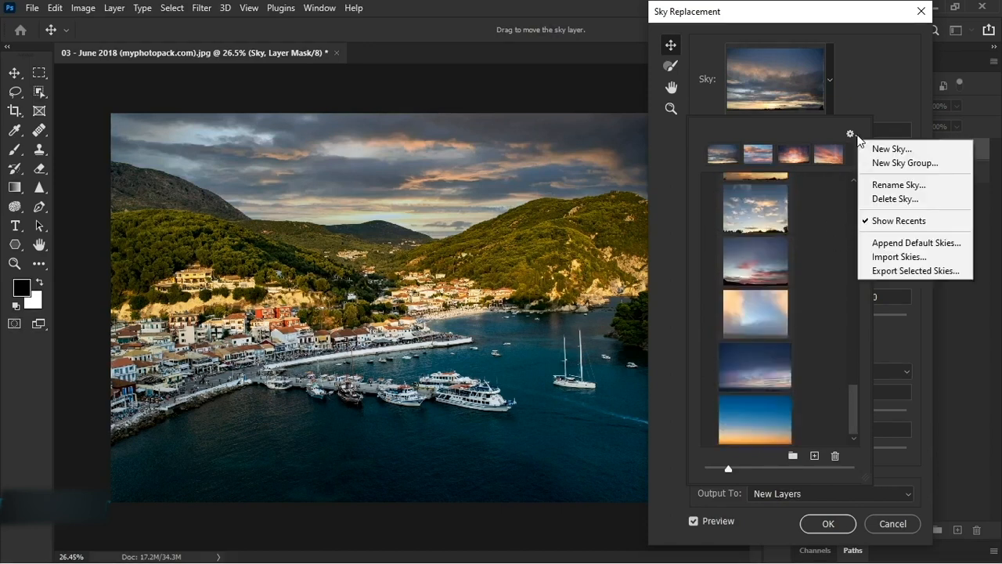
pyautogui.click(911, 259)
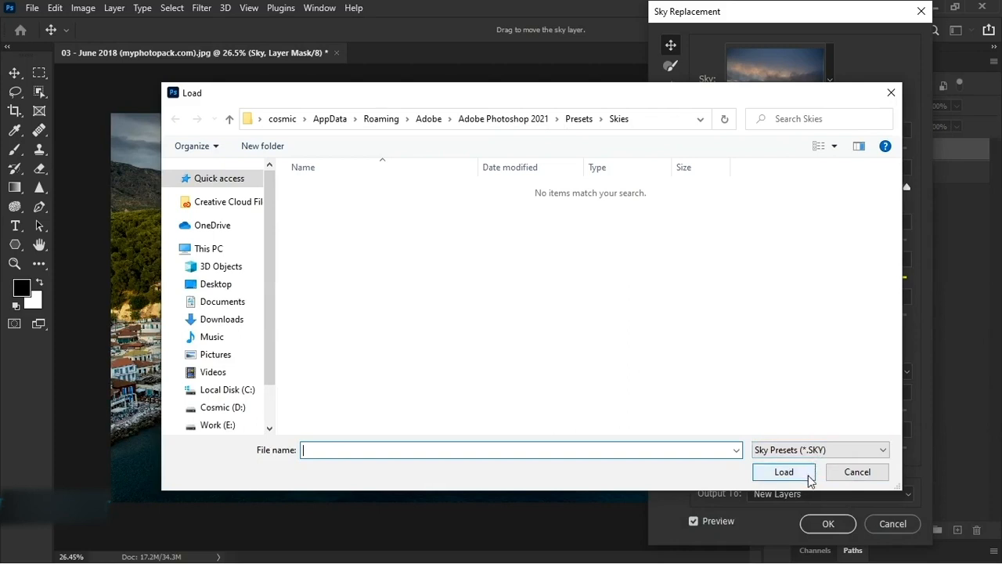
pyautogui.click(855, 474)
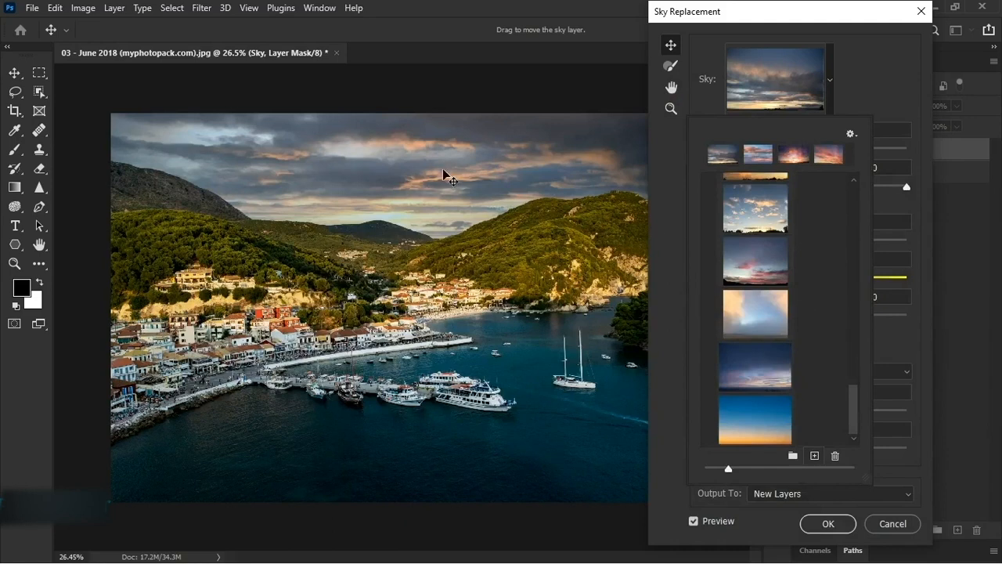
# Choose the pink and orange streaked sky from the recently used skies as the replacement and close the preset list
pyautogui.moveTo(856, 411); pyautogui.dragTo(856, 375)
pyautogui.click(824, 156)
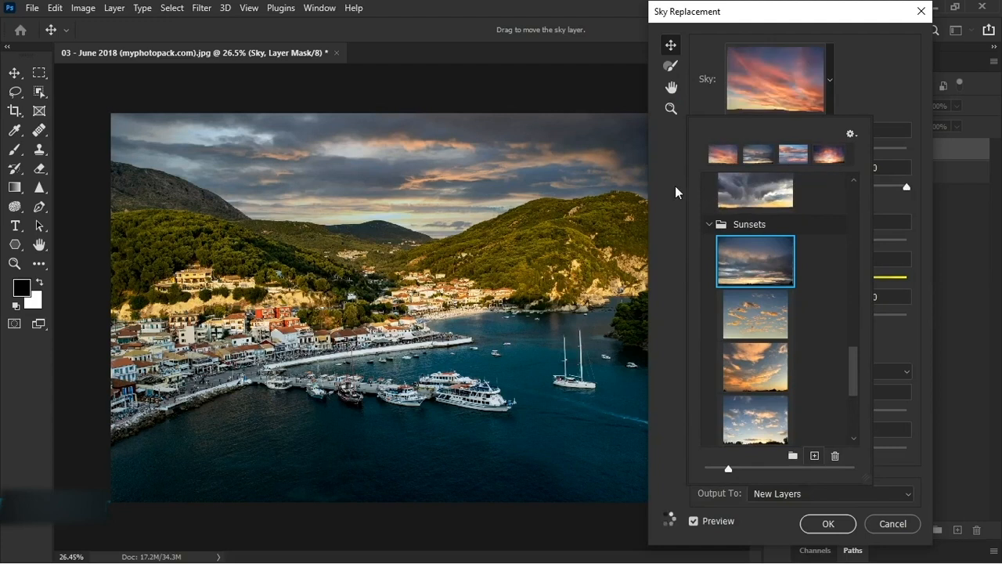
pyautogui.click(886, 91)
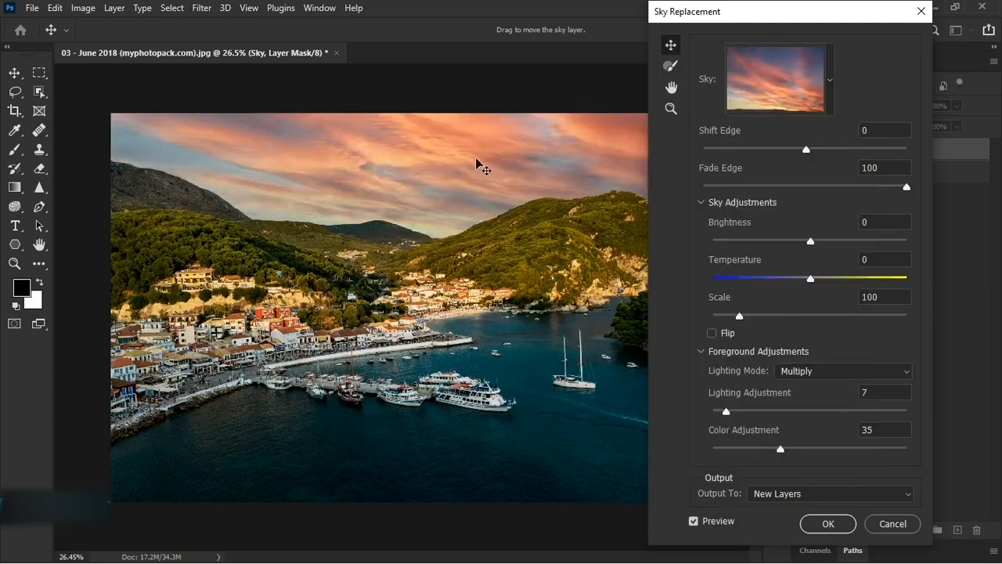
# Examine up close how the replaced sky blends with the hill and mountain edges
pyautogui.click(672, 68)
pyautogui.scroll(4, 479, 216)
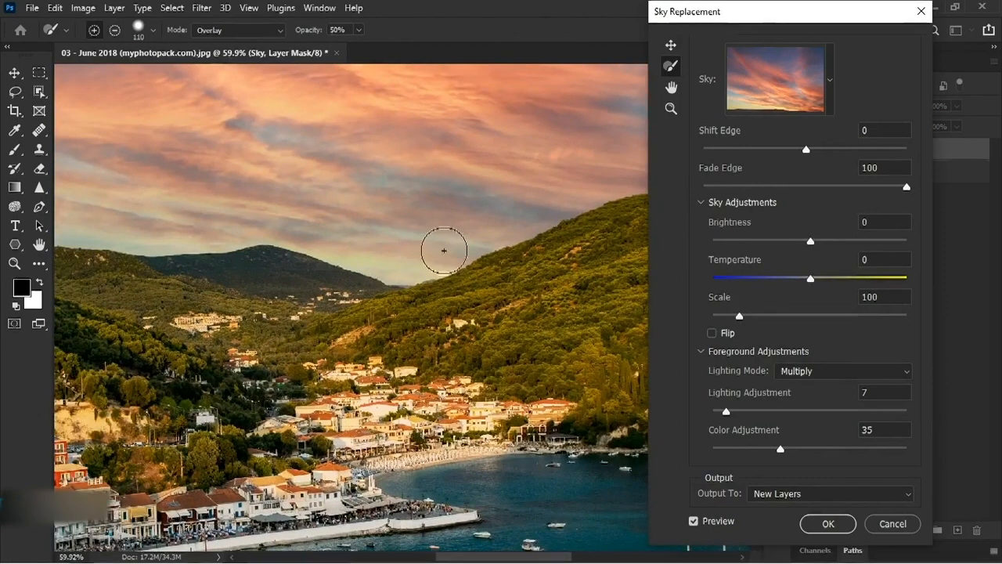
pyautogui.moveTo(520, 281)
pyautogui.mouseDown()
pyautogui.moveTo(468, 263)
pyautogui.moveTo(447, 280)
pyautogui.mouseUp()
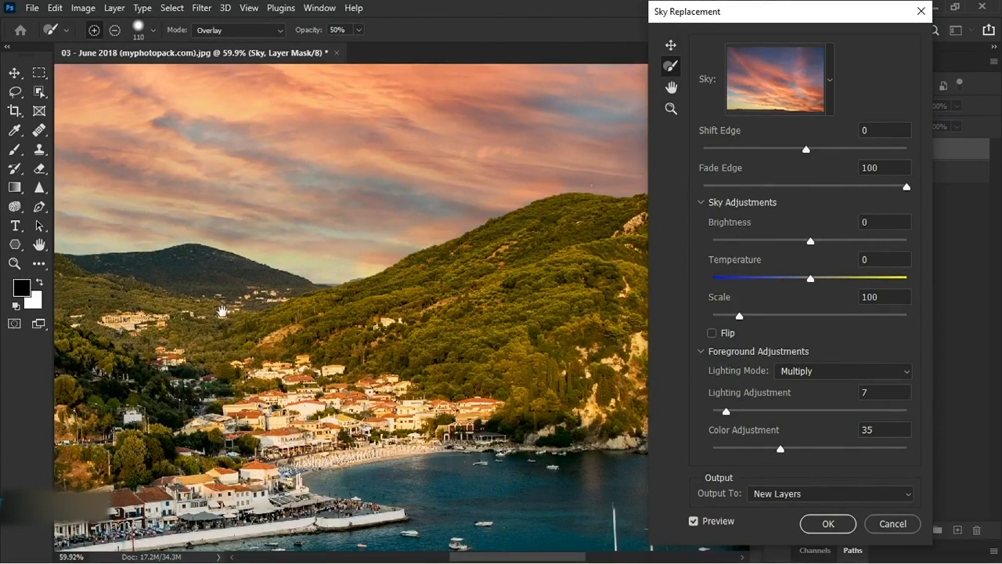
pyautogui.moveTo(524, 520); pyautogui.dragTo(669, 516)
pyautogui.moveTo(360, 243)
pyautogui.mouseDown()
pyautogui.moveTo(358, 284)
pyautogui.moveTo(517, 326)
pyautogui.mouseUp()
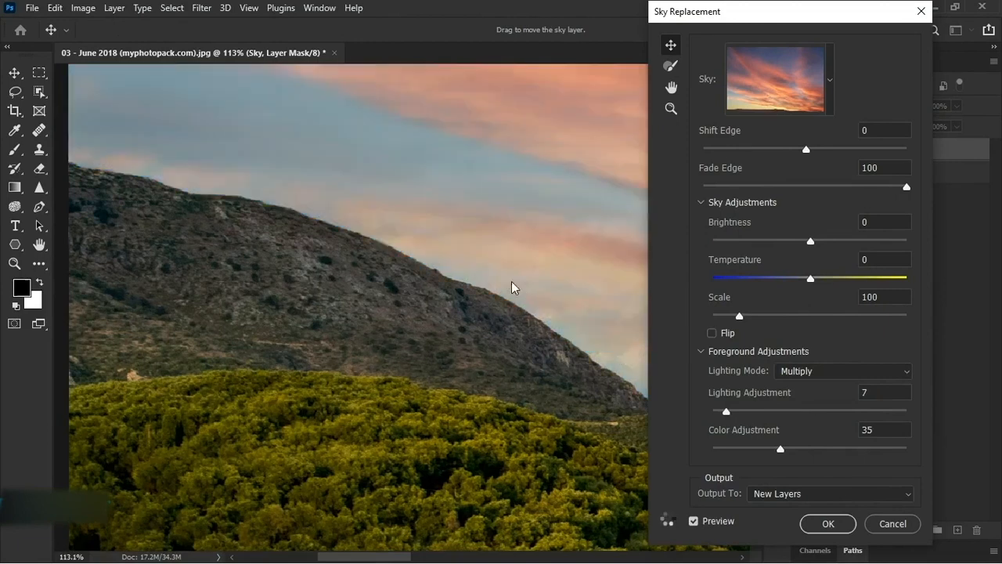
pyautogui.scroll(-4, 494, 306)
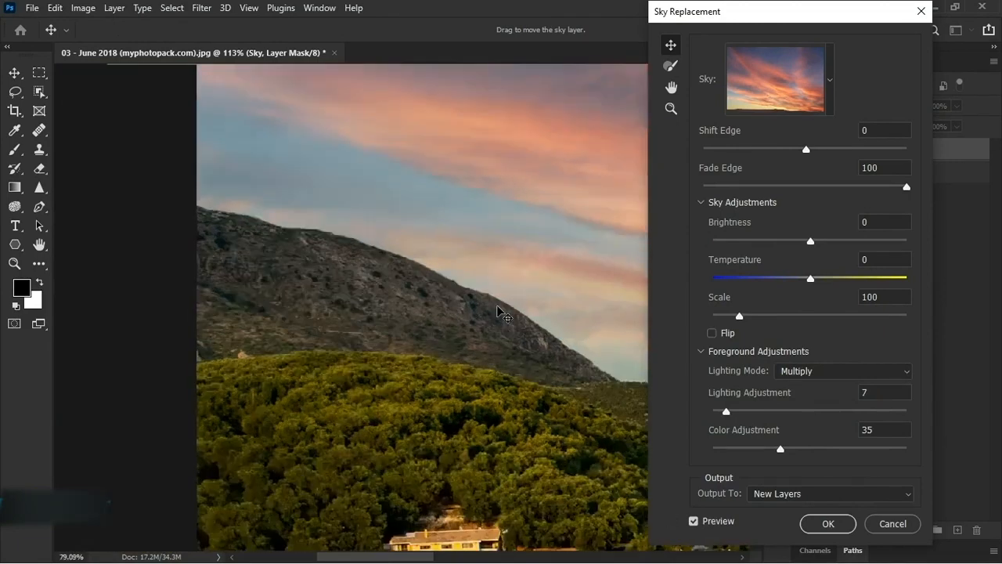
pyautogui.moveTo(544, 262); pyautogui.dragTo(272, 264)
pyautogui.moveTo(457, 254); pyautogui.dragTo(595, 202)
pyautogui.scroll(1, 289, 264)
pyautogui.moveTo(351, 210); pyautogui.dragTo(372, 267)
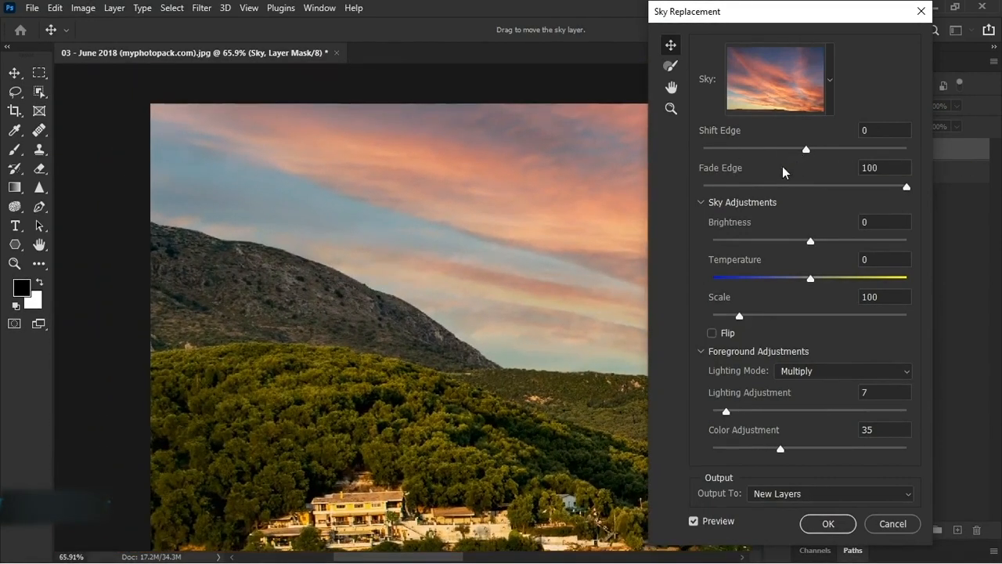
# Try a Shift Edge of -99 on the replaced sky and check the hill and mountain edges
pyautogui.moveTo(807, 149); pyautogui.dragTo(704, 149)
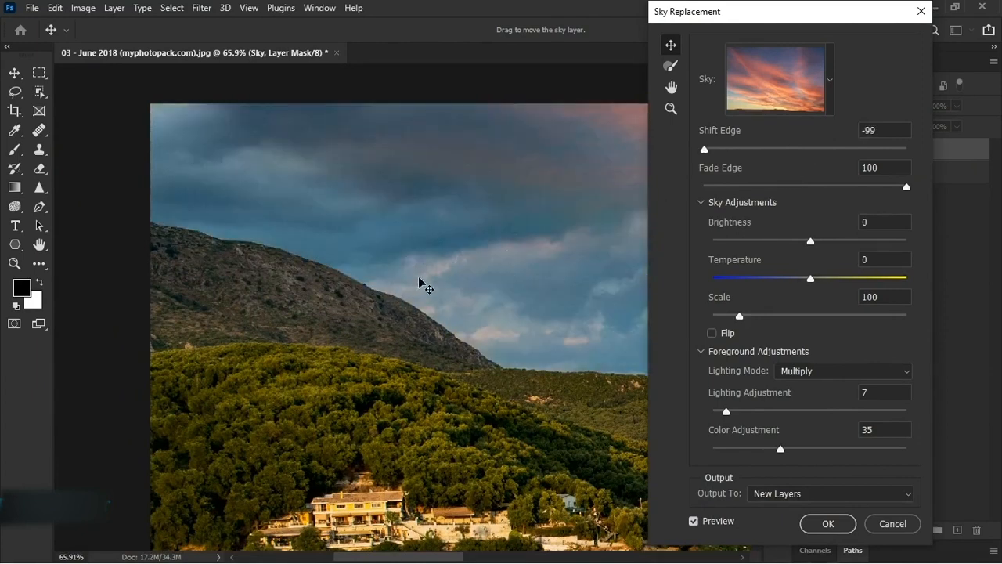
pyautogui.moveTo(540, 276); pyautogui.dragTo(353, 300)
pyautogui.moveTo(500, 186); pyautogui.dragTo(418, 201)
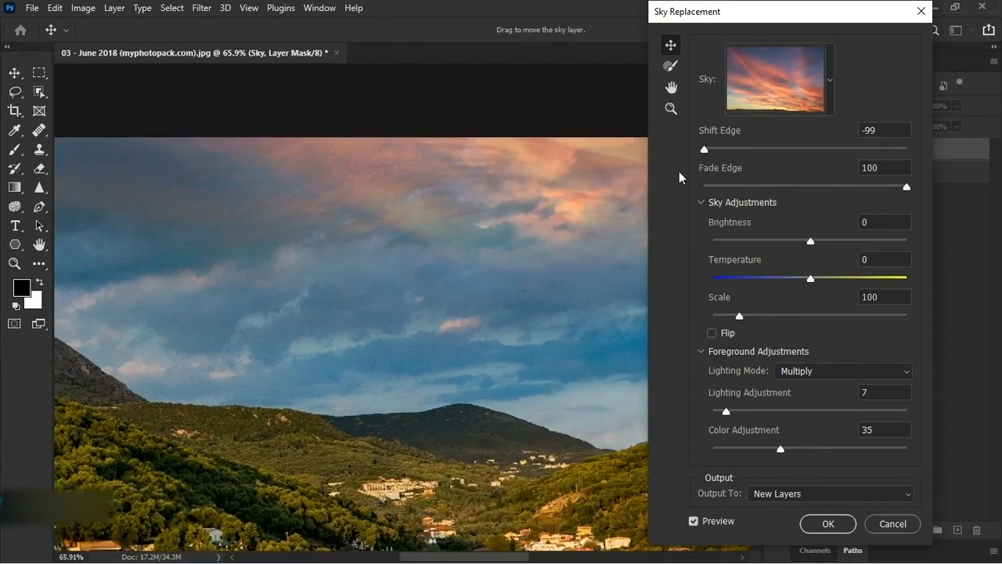
# Try a Shift Edge of 89 and check where the sky meets the hillside
pyautogui.moveTo(704, 149); pyautogui.dragTo(837, 153)
pyautogui.moveTo(333, 333); pyautogui.dragTo(574, 268)
pyautogui.scroll(1, 219, 282)
pyautogui.moveTo(276, 274); pyautogui.dragTo(327, 290)
pyautogui.moveTo(838, 151); pyautogui.dragTo(896, 153)
pyautogui.moveTo(472, 258); pyautogui.dragTo(434, 244)
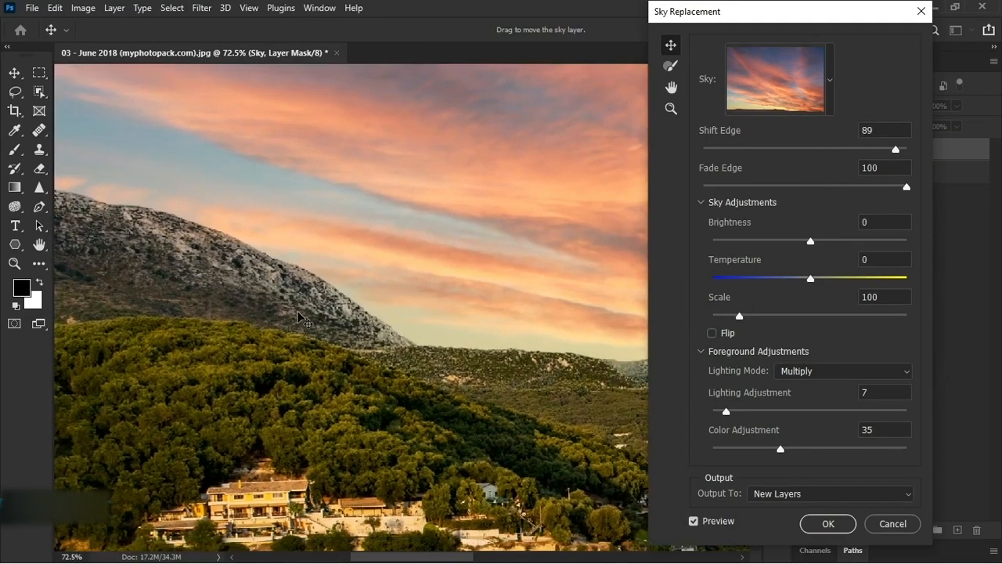
# Return Shift Edge to 0 and try a Fade Edge of 49 on the sky border
pyautogui.moveTo(822, 149); pyautogui.dragTo(804, 154)
pyautogui.moveTo(352, 286); pyautogui.dragTo(514, 267)
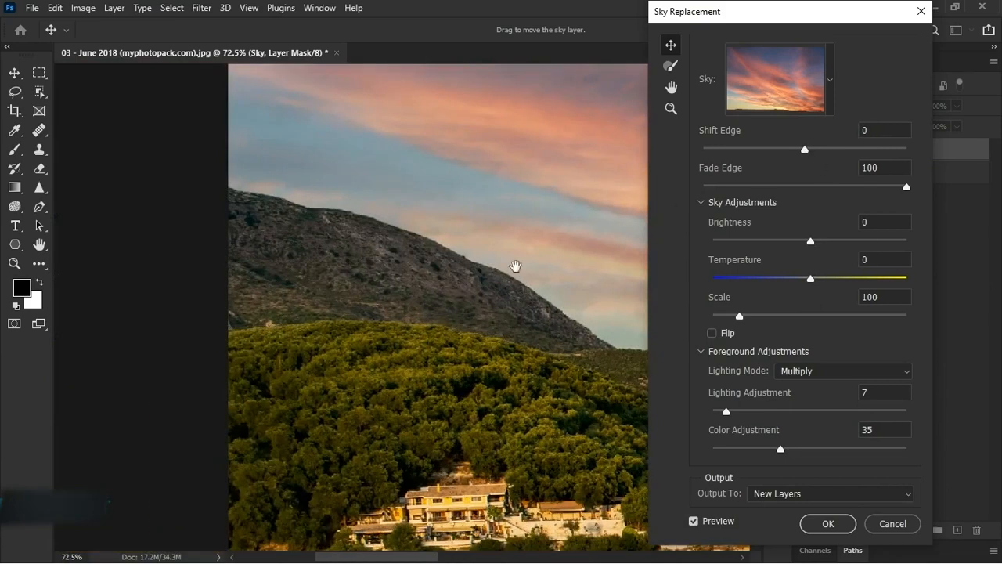
pyautogui.moveTo(906, 186); pyautogui.dragTo(803, 191)
pyautogui.moveTo(459, 285); pyautogui.dragTo(380, 273)
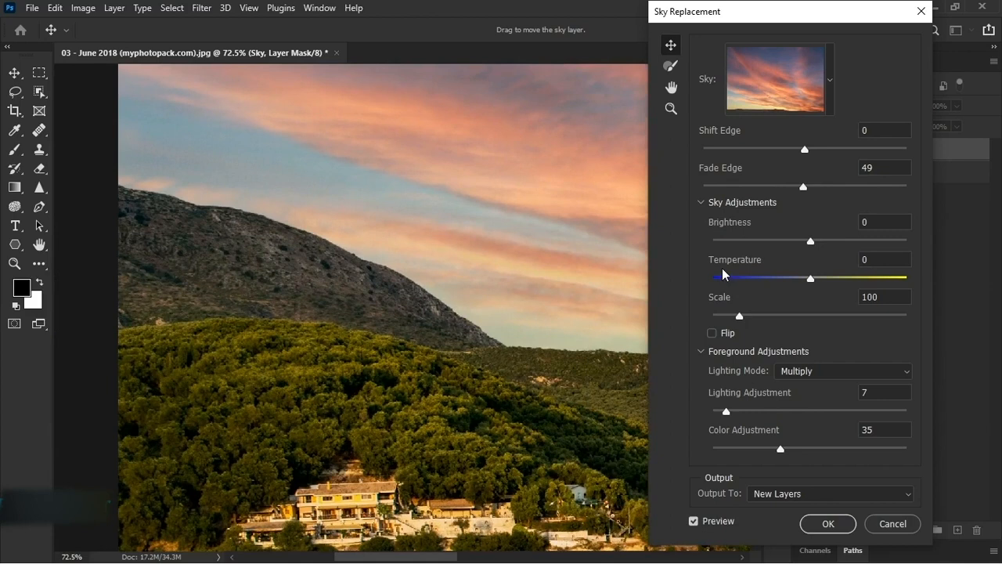
# Try a sky Brightness of 13 and test warmer and cooler sky temperatures
pyautogui.moveTo(812, 241)
pyautogui.mouseDown()
pyautogui.moveTo(764, 249)
pyautogui.moveTo(809, 253)
pyautogui.mouseUp()
pyautogui.scroll(-1, 471, 298)
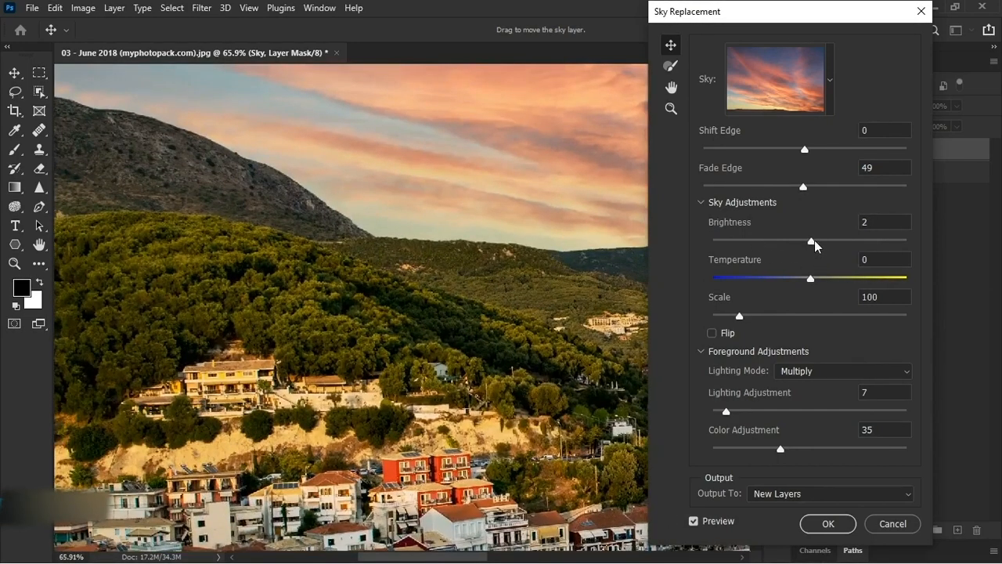
pyautogui.moveTo(811, 241)
pyautogui.mouseDown()
pyautogui.moveTo(848, 244)
pyautogui.moveTo(821, 242)
pyautogui.mouseUp()
pyautogui.scroll(-1, 867, 285)
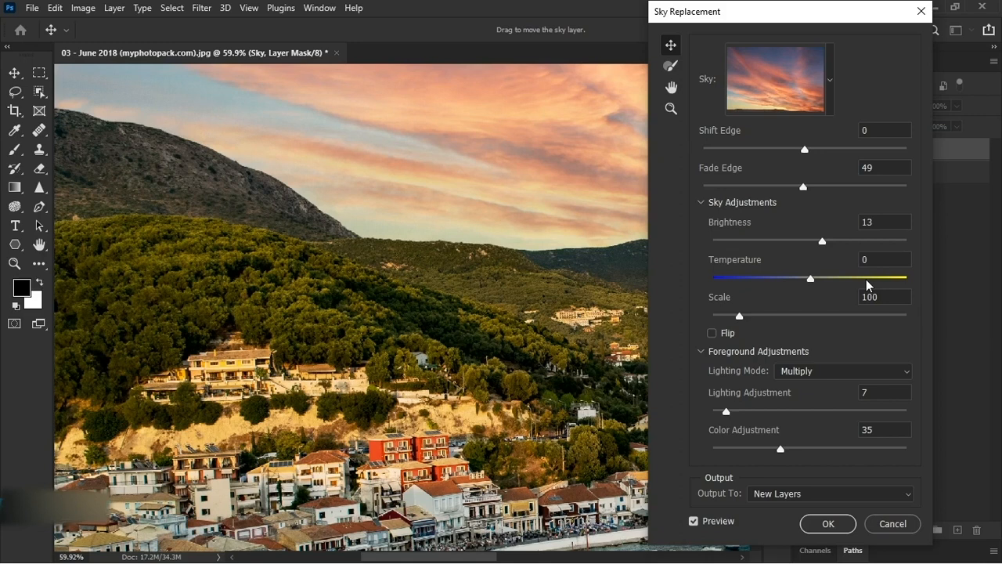
pyautogui.moveTo(809, 283); pyautogui.dragTo(852, 284)
pyautogui.moveTo(852, 283); pyautogui.dragTo(798, 286)
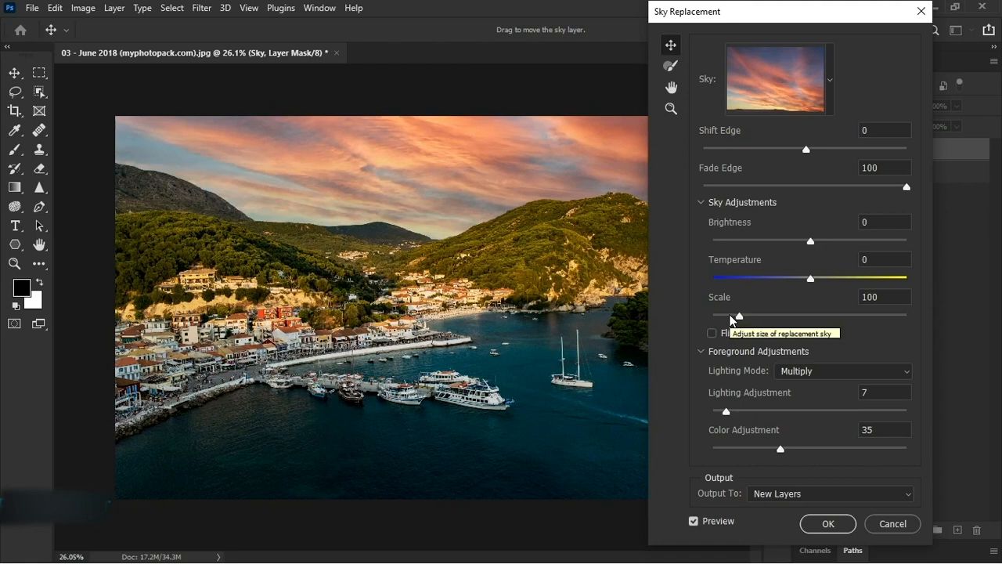
# Test sky scales of 144 and 68, and settle on a Scale of 112
pyautogui.moveTo(731, 317); pyautogui.dragTo(765, 316)
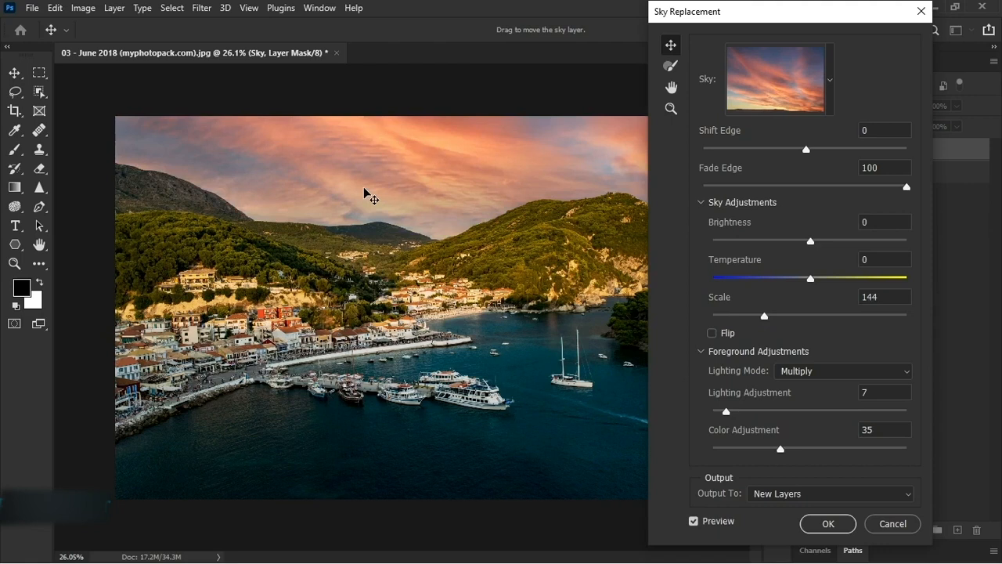
pyautogui.moveTo(764, 316); pyautogui.dragTo(723, 315)
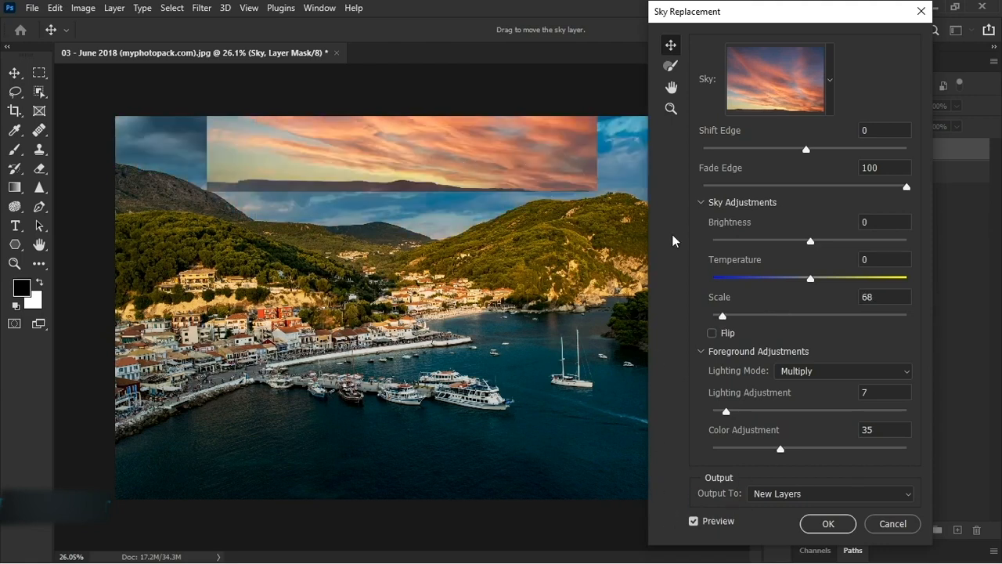
pyautogui.moveTo(725, 317); pyautogui.dragTo(747, 316)
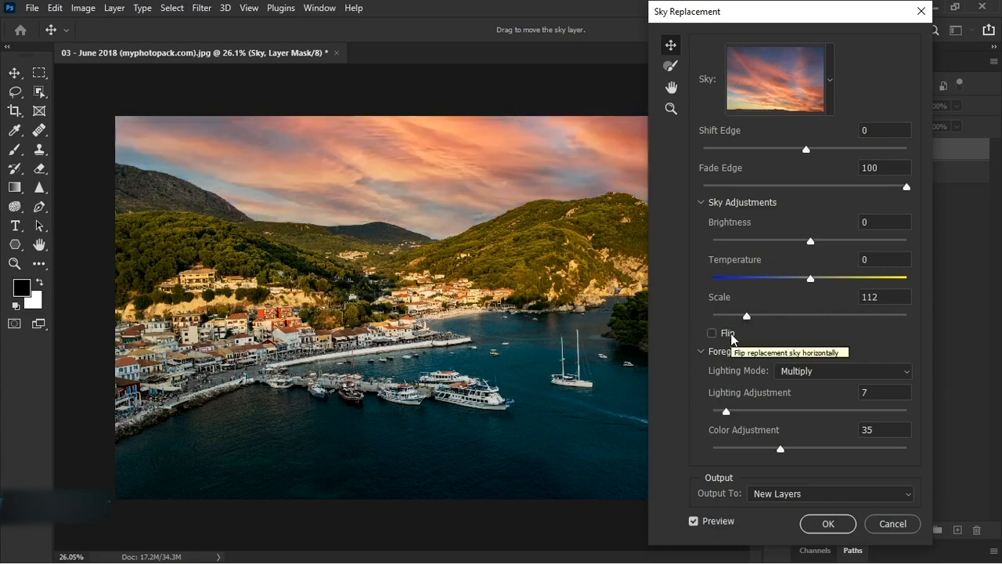
# Try flipping the replacement sky horizontally, turn the flip off again and move the dialog aside
pyautogui.click(728, 334)
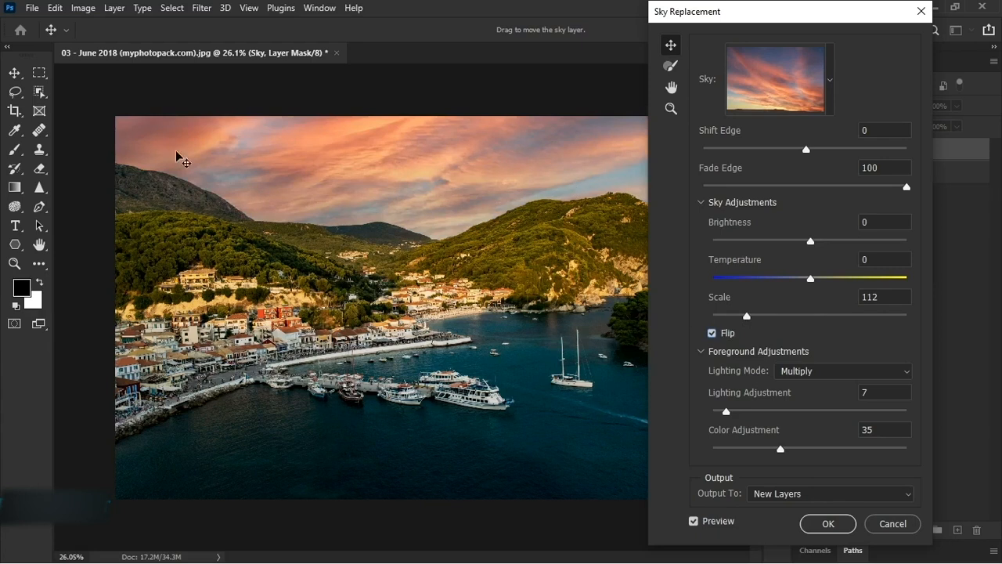
pyautogui.click(726, 334)
pyautogui.moveTo(748, 19); pyautogui.dragTo(769, 2)
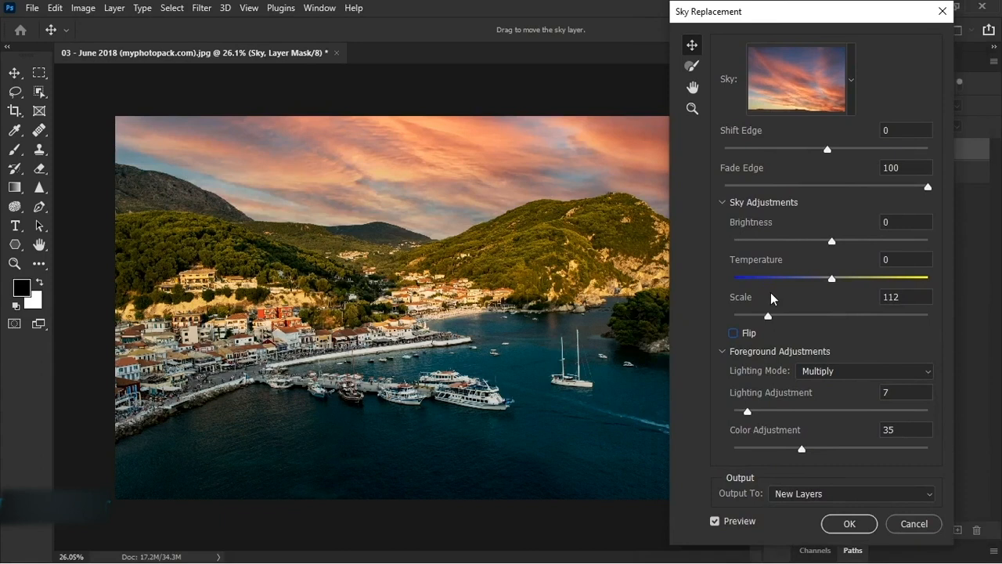
# Try the Screen lighting mode for the foreground and switch back to Multiply
pyautogui.click(829, 373)
pyautogui.click(833, 401)
pyautogui.click(835, 373)
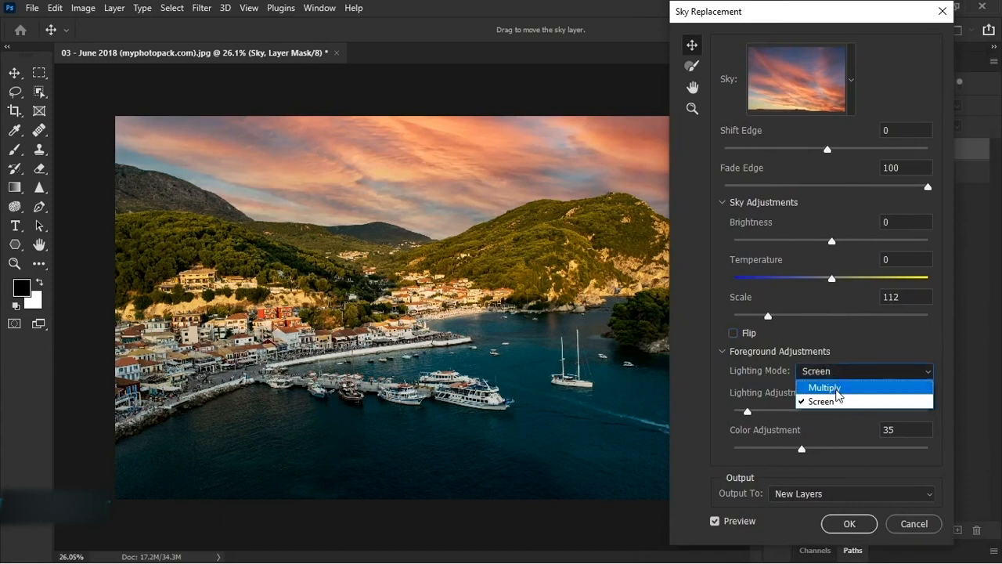
pyautogui.click(838, 389)
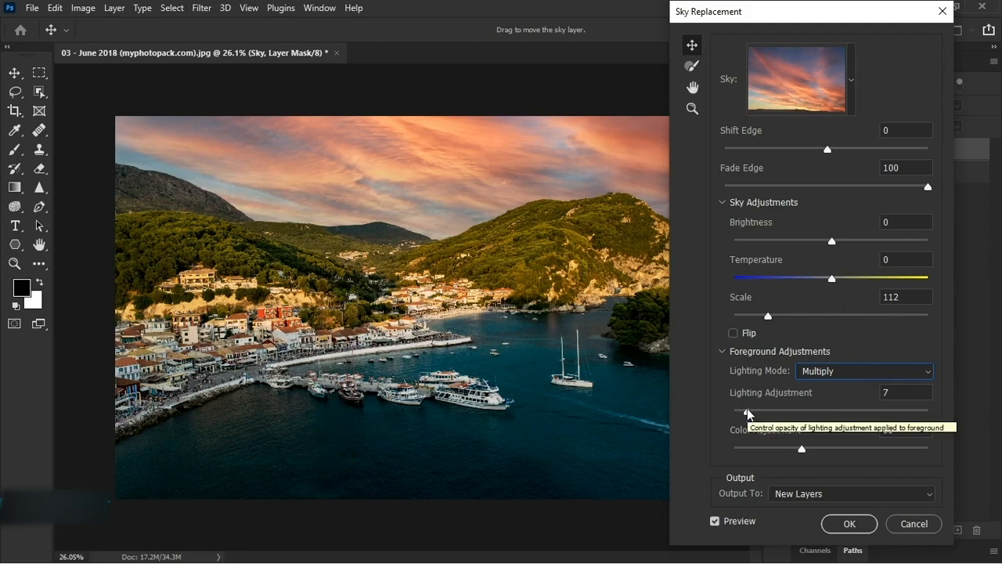
# Set the foreground Lighting Adjustment to 15 and the Color Adjustment to 69
pyautogui.moveTo(748, 414); pyautogui.dragTo(869, 413)
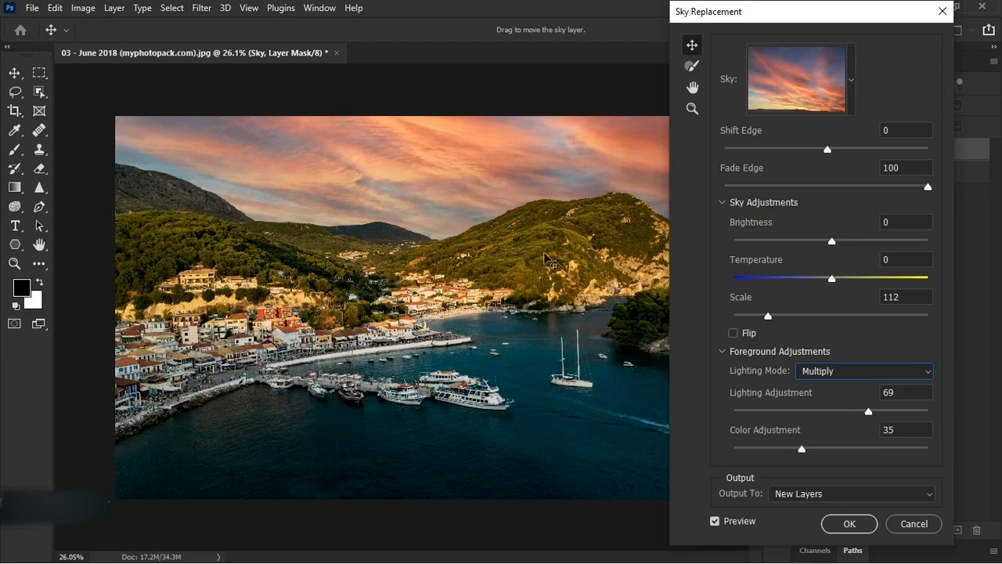
pyautogui.moveTo(823, 415); pyautogui.dragTo(764, 413)
pyautogui.moveTo(802, 449)
pyautogui.mouseDown()
pyautogui.moveTo(876, 449)
pyautogui.moveTo(820, 448)
pyautogui.mouseUp()
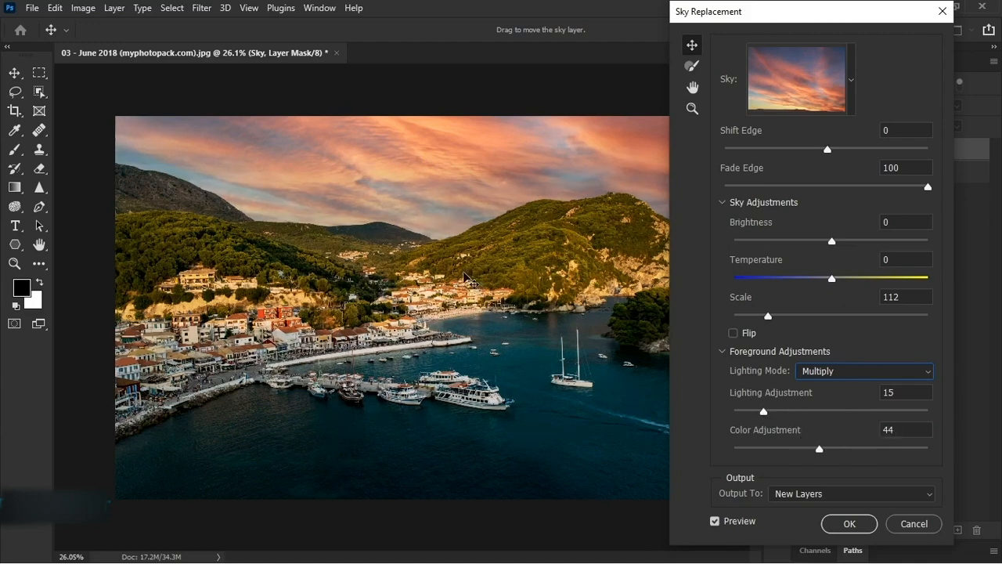
pyautogui.click(779, 450)
pyautogui.moveTo(779, 450); pyautogui.dragTo(842, 451)
pyautogui.moveTo(843, 450); pyautogui.dragTo(867, 450)
# Output the sky replacement to New Layers and apply it
pyautogui.click(782, 498)
pyautogui.click(783, 498)
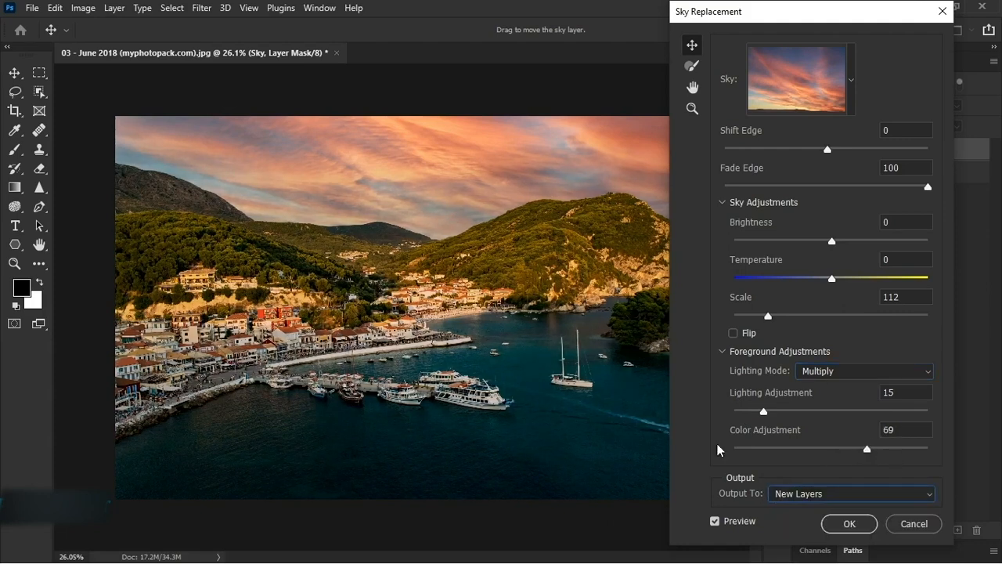
pyautogui.click(815, 496)
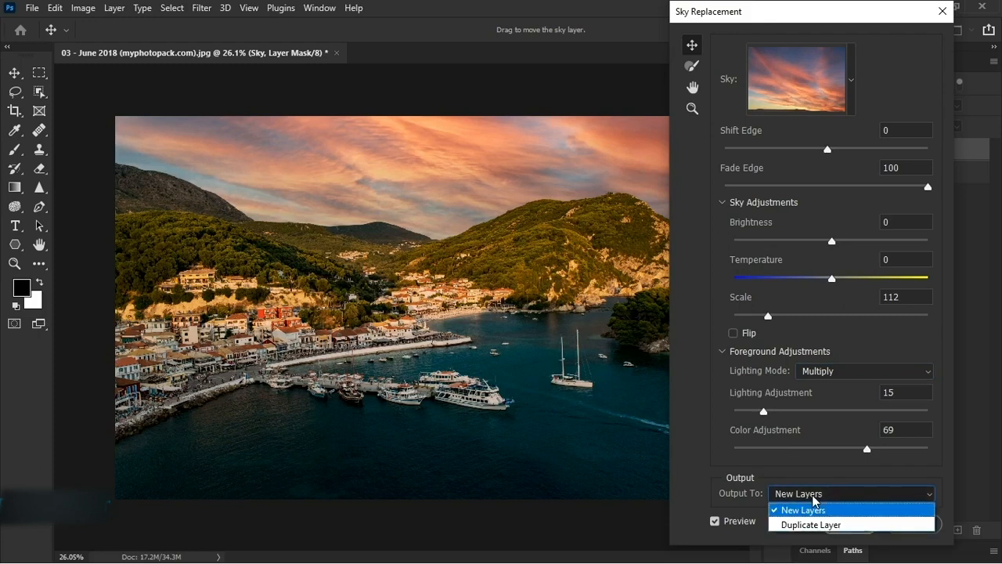
pyautogui.click(819, 510)
pyautogui.click(849, 525)
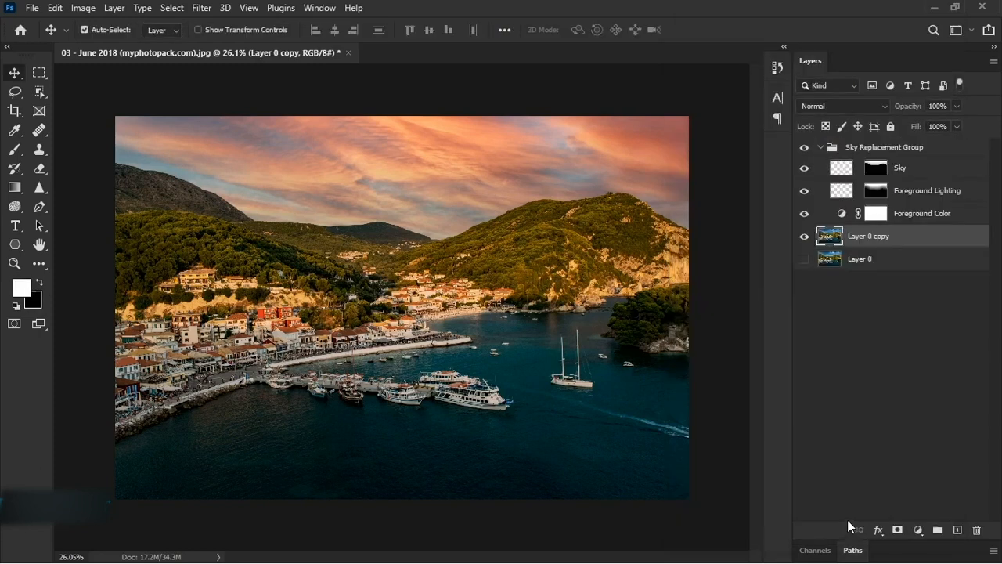
# Group the Sky Replacement Group and the Layer 0 copy together into one new group
pyautogui.click(821, 148)
pyautogui.click(877, 149)
pyautogui.click(821, 148)
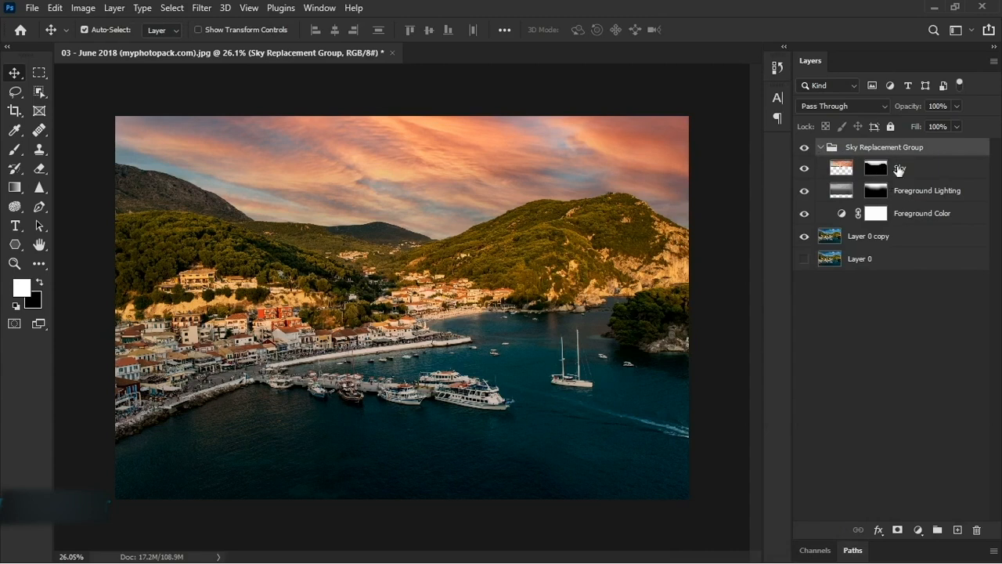
pyautogui.scroll(4, 342, 293)
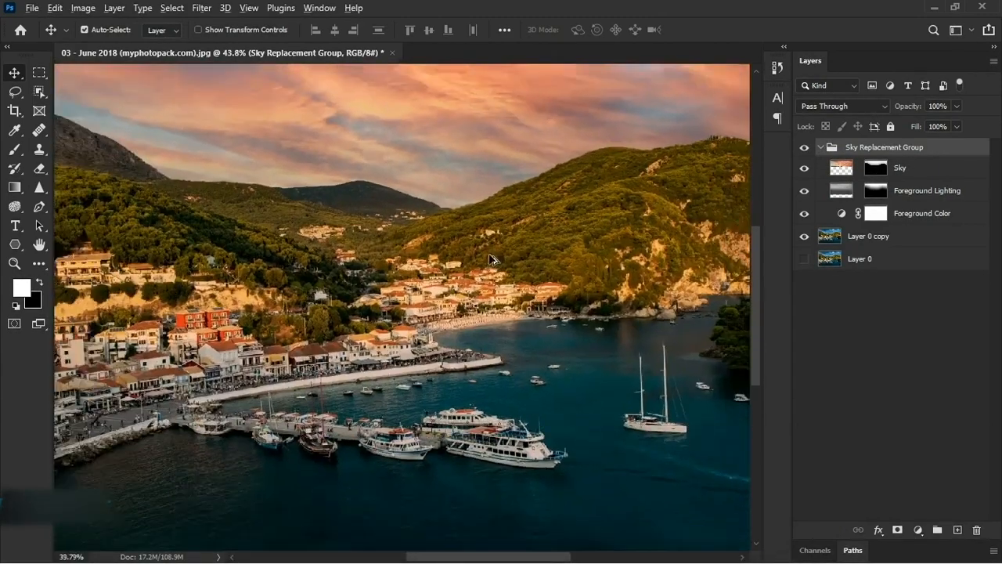
pyautogui.scroll(-2, 491, 258)
pyautogui.keyDown('shift'); pyautogui.click(901, 236); pyautogui.keyUp('shift')
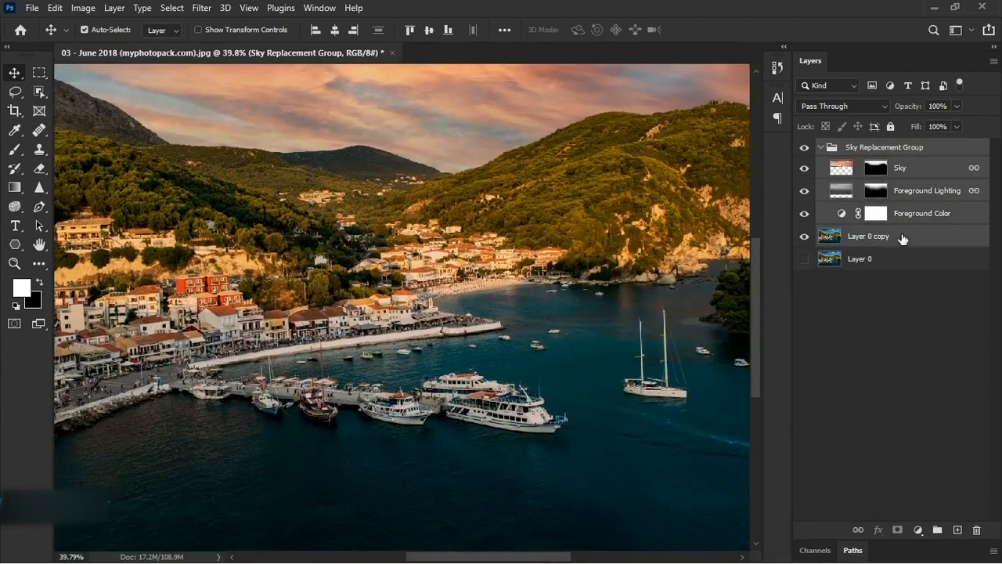
pyautogui.hotkey('ctrl', 'g')
# Show the original Layer 0 and toggle the new group's visibility off and on to compare before and after
pyautogui.click(805, 168)
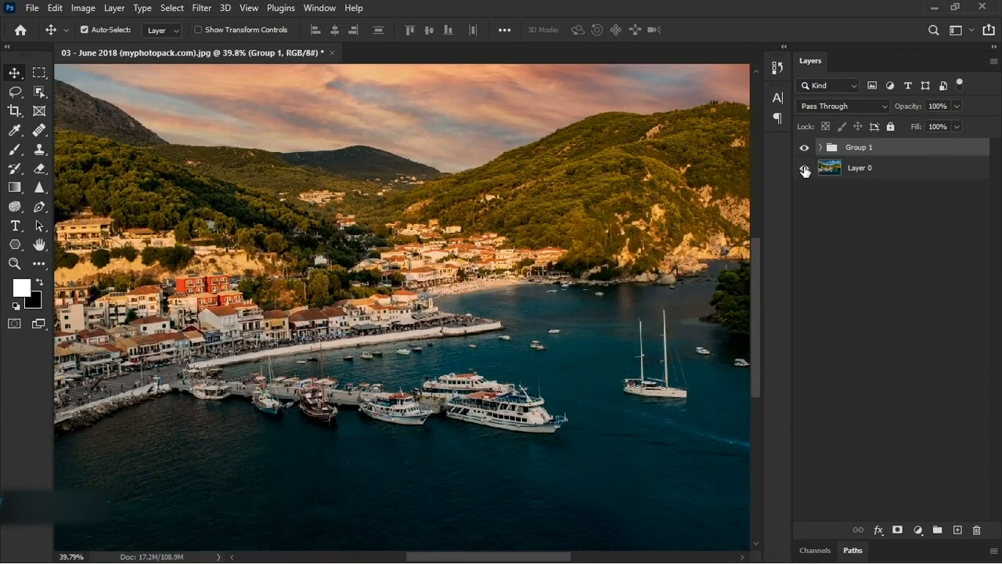
pyautogui.click(805, 148)
pyautogui.scroll(-2, 453, 225)
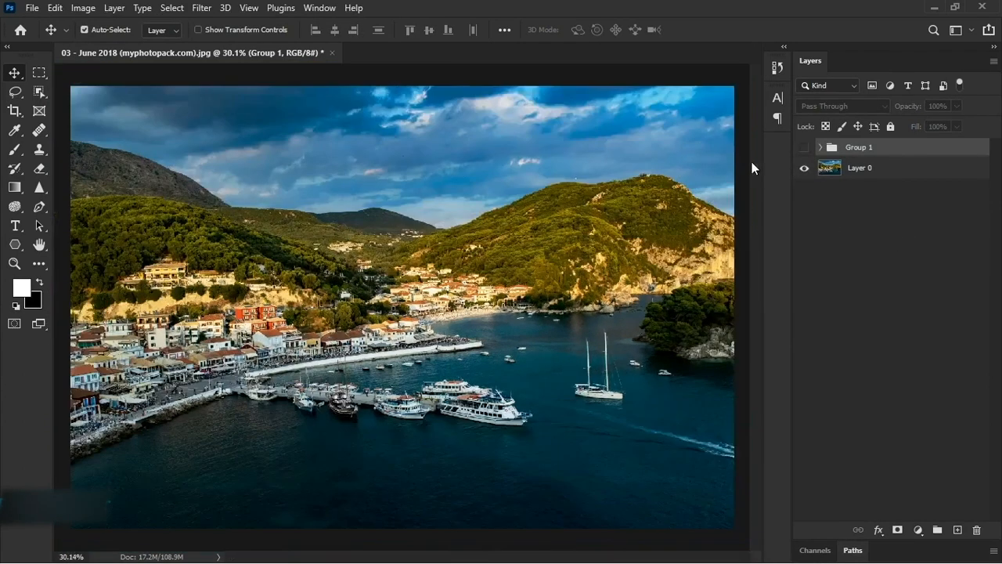
pyautogui.click(804, 147)
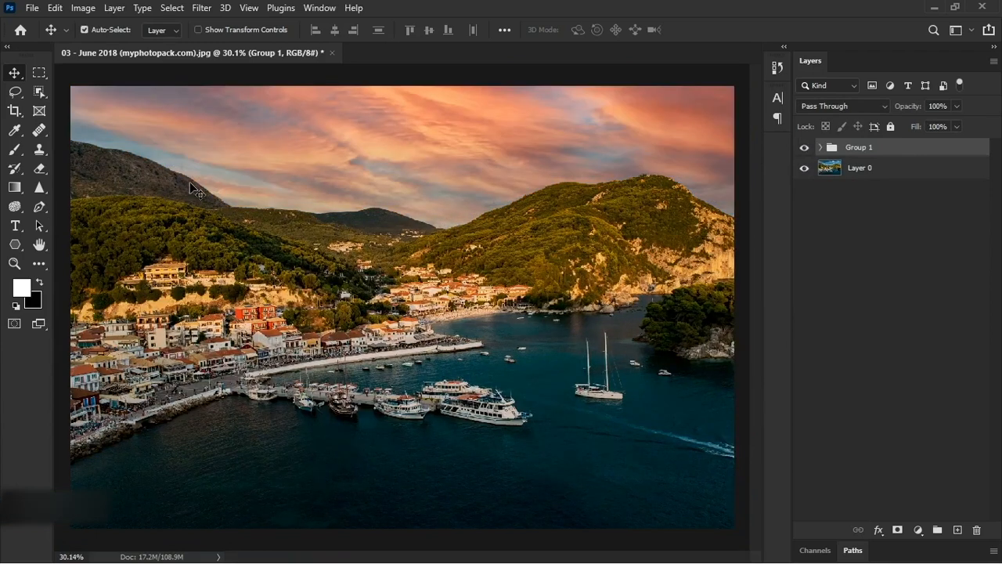